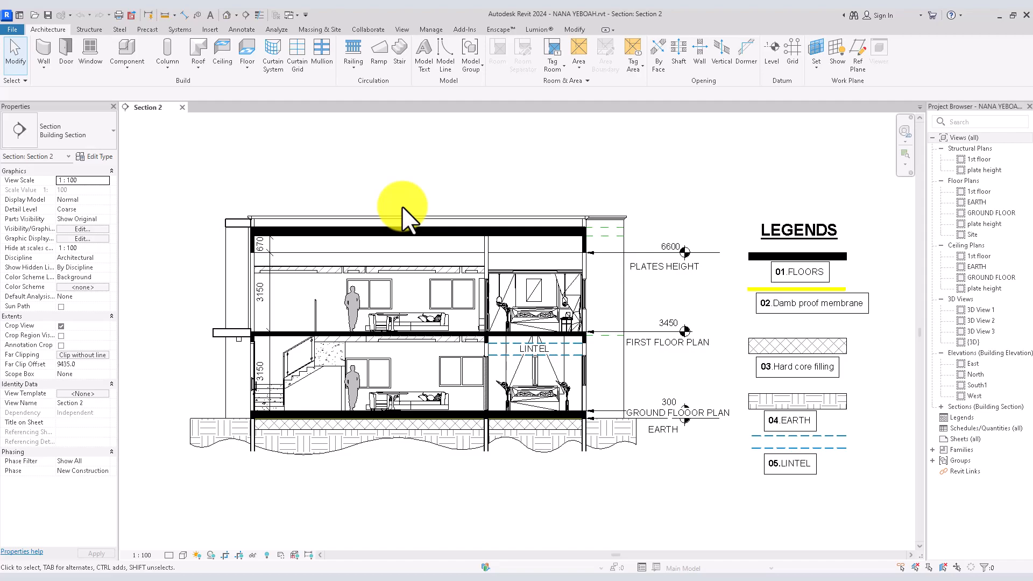
- Open the default 3D view, show the house from an angle, and hide the road, front yard and front fence elements
left_click(227, 15)
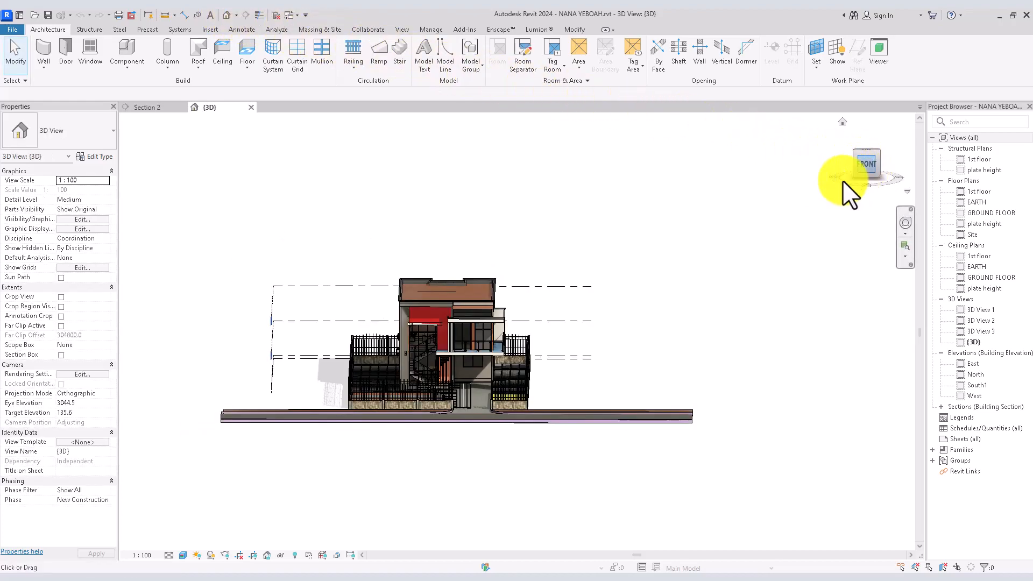
left_click(851, 177)
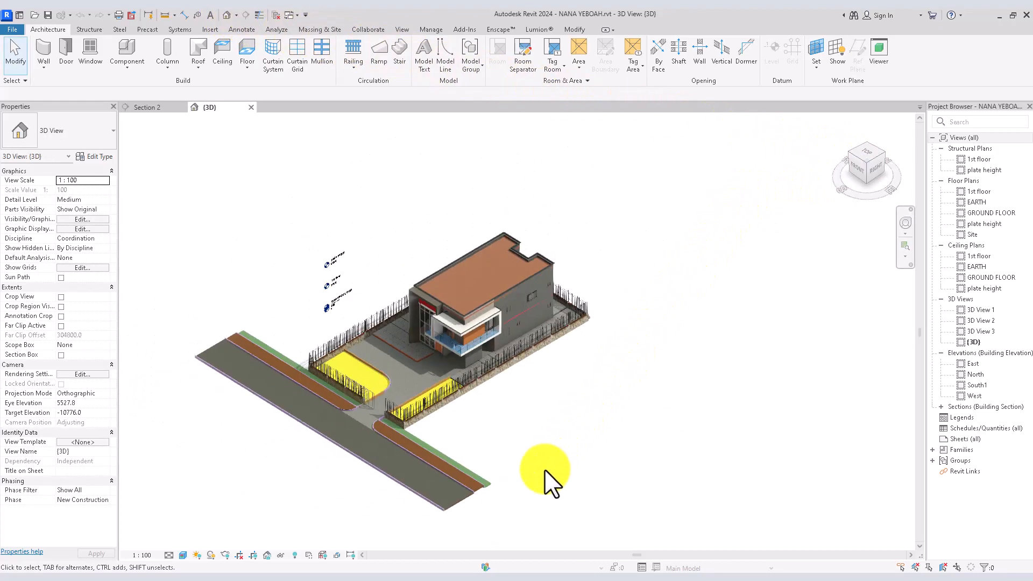
left_click_drag(318, 425, 293, 390)
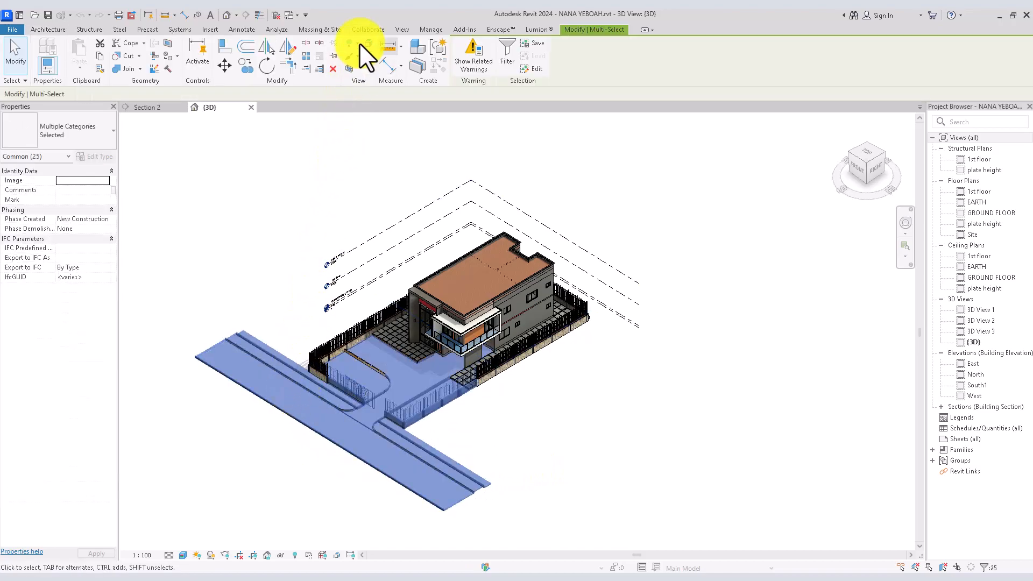
key("Delete")
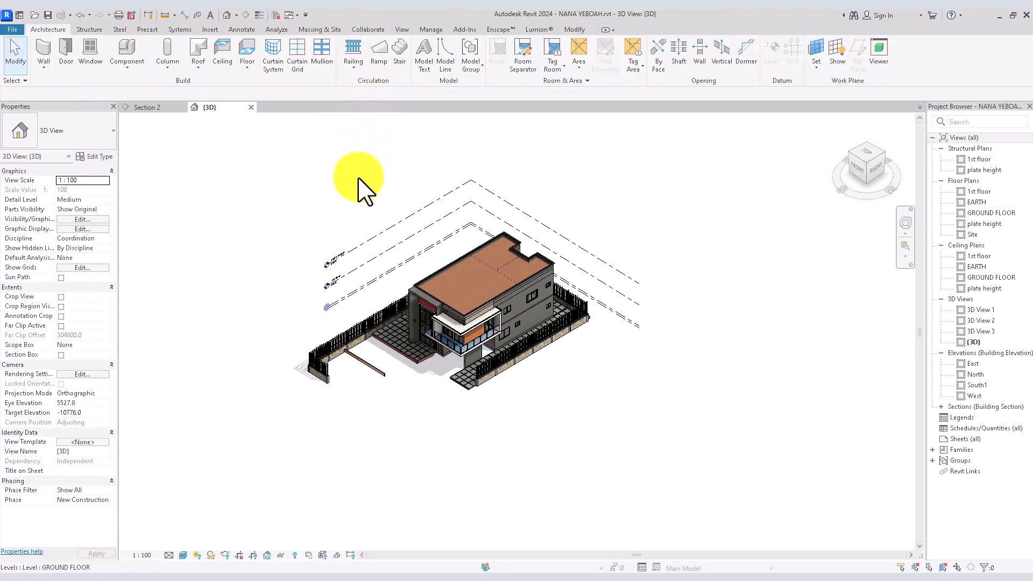
- Hide the whole category of the remaining boundary fence in the 3D view
left_click(333, 336)
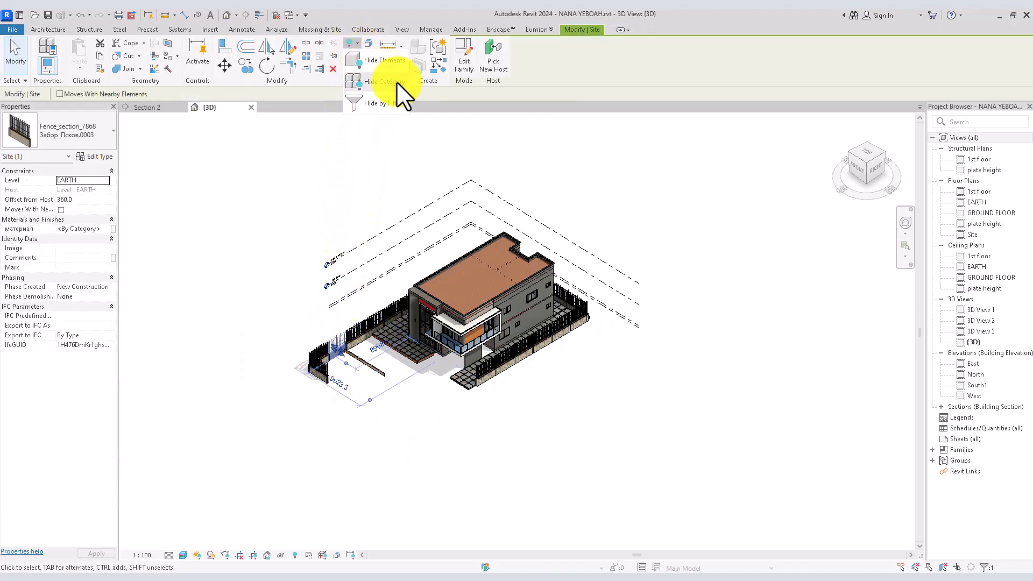
key("v")
key("h")
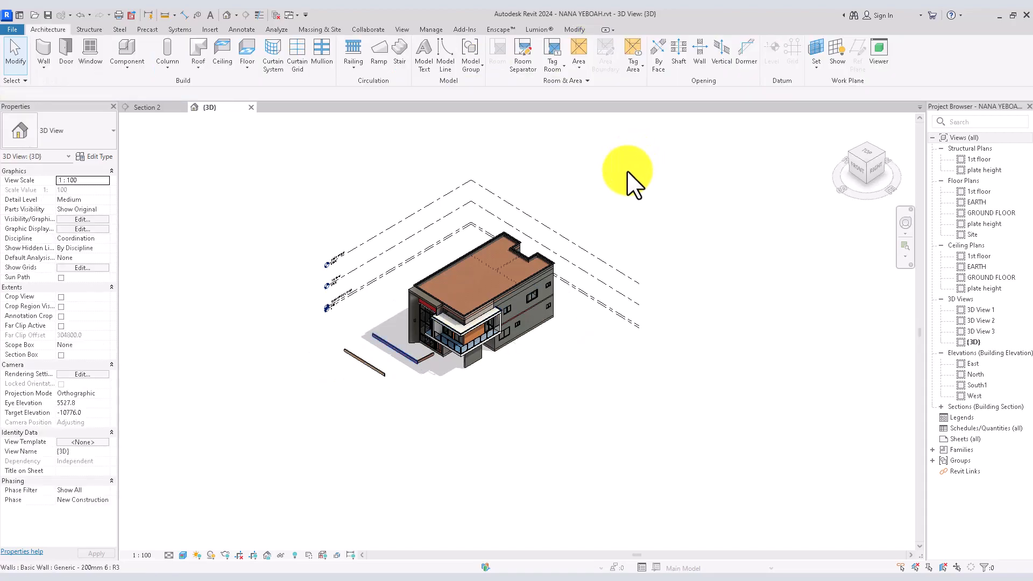
- Hide the three low walls standing in front of the house and fit the remaining model in the view
scroll(375, 352, "up", 2)
scroll(473, 444, "up", 2)
left_click_drag(474, 444, 350, 368)
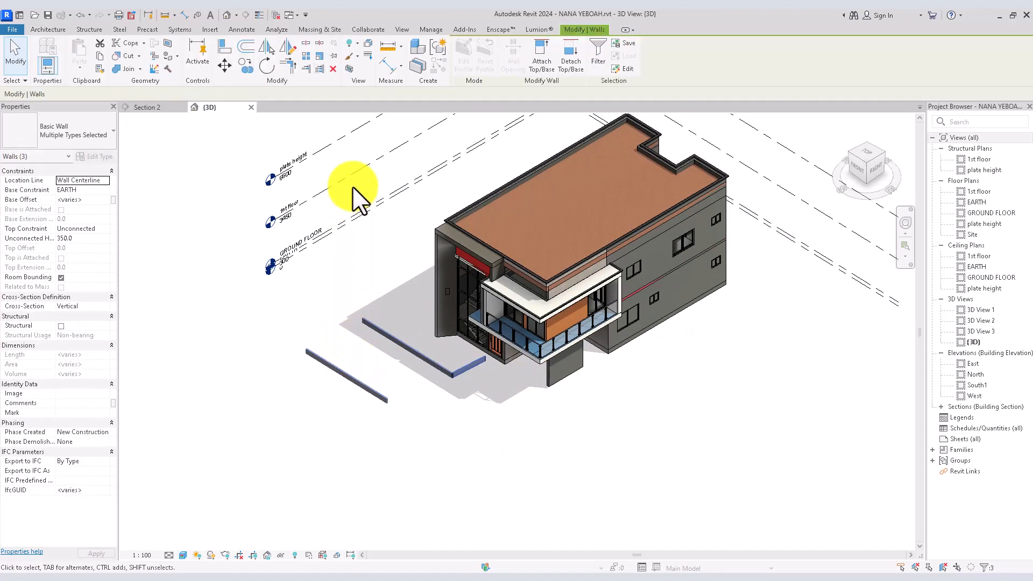
left_click(354, 42)
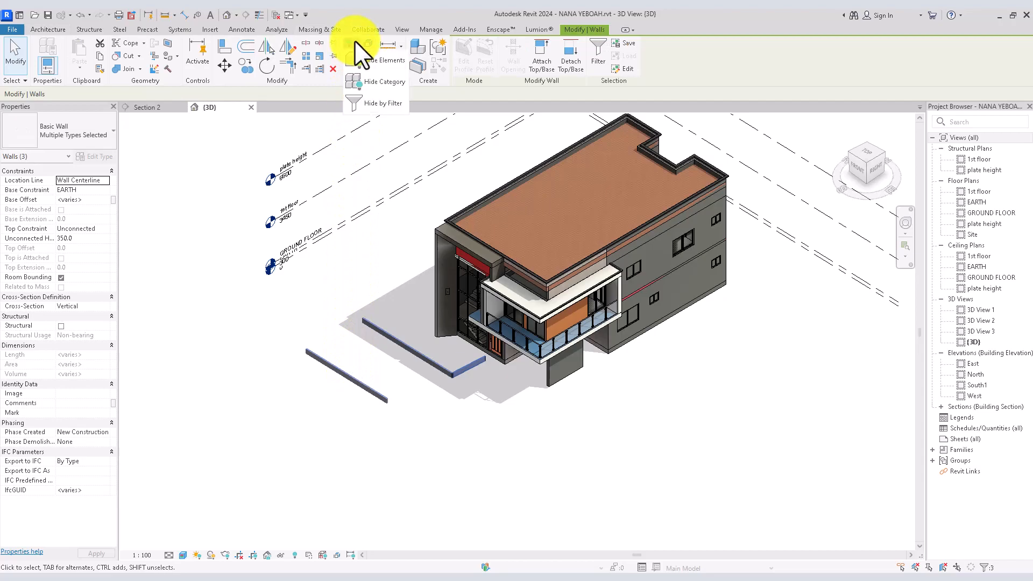
left_click(379, 59)
key("z")
key("f")
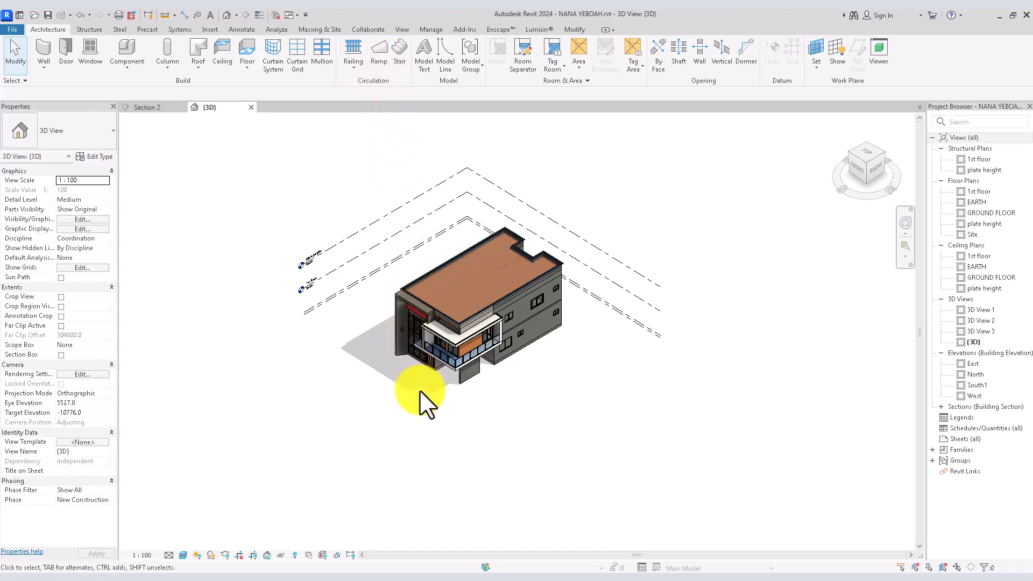
- Change the 3D view's visual style to Hidden Line
left_click(183, 554)
left_click(241, 499)
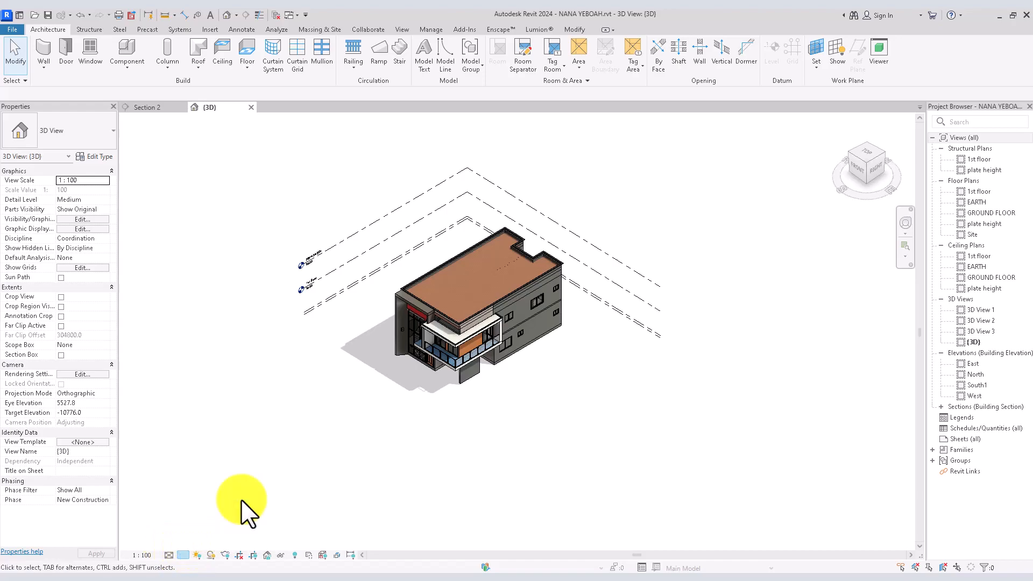
scroll(241, 499, "up", 3)
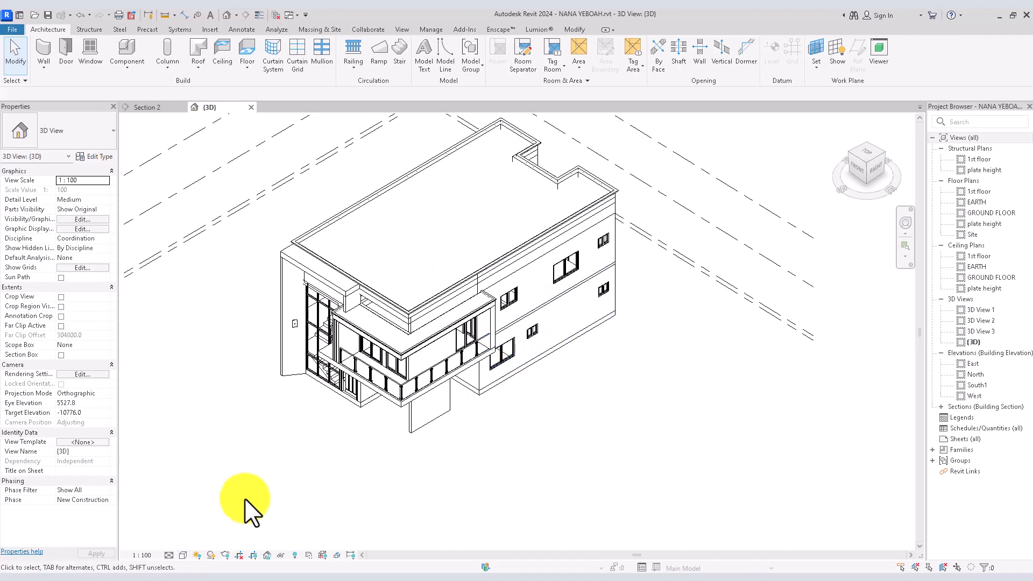
scroll(521, 411, "down", 1)
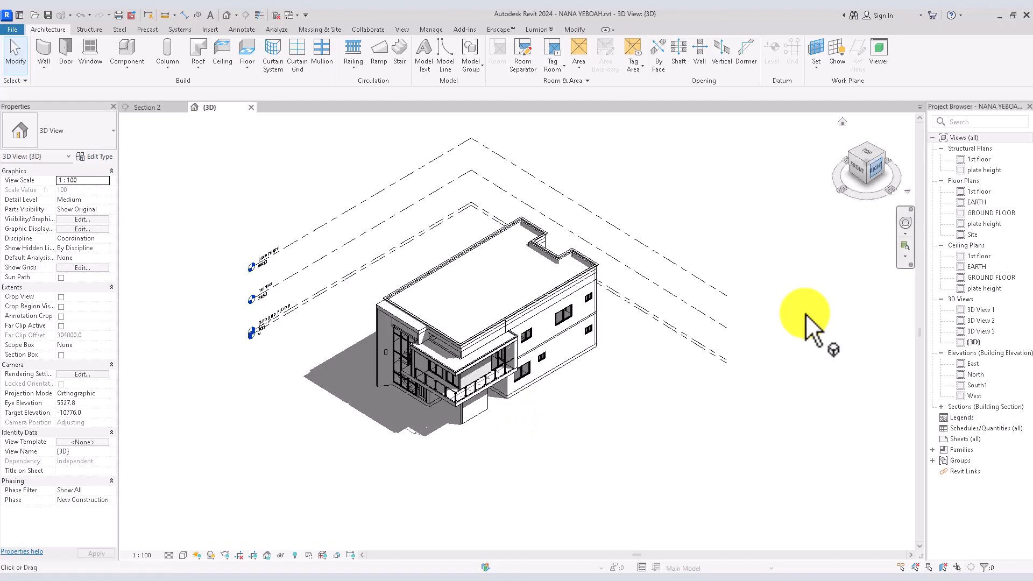
- Turn on the section box and raise its bottom face to the base of the building, working from the right side view
left_click(60, 356)
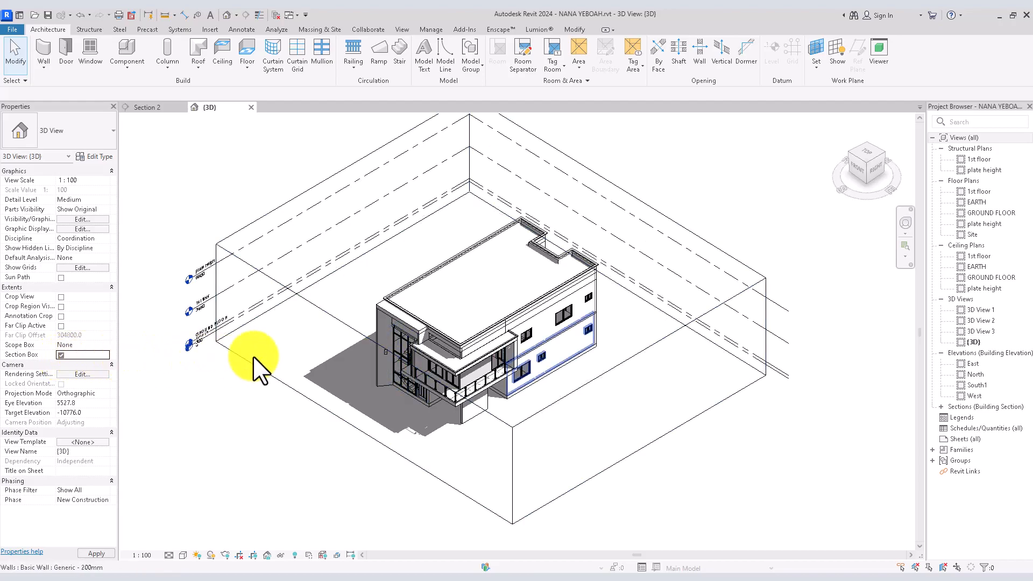
left_click(641, 354)
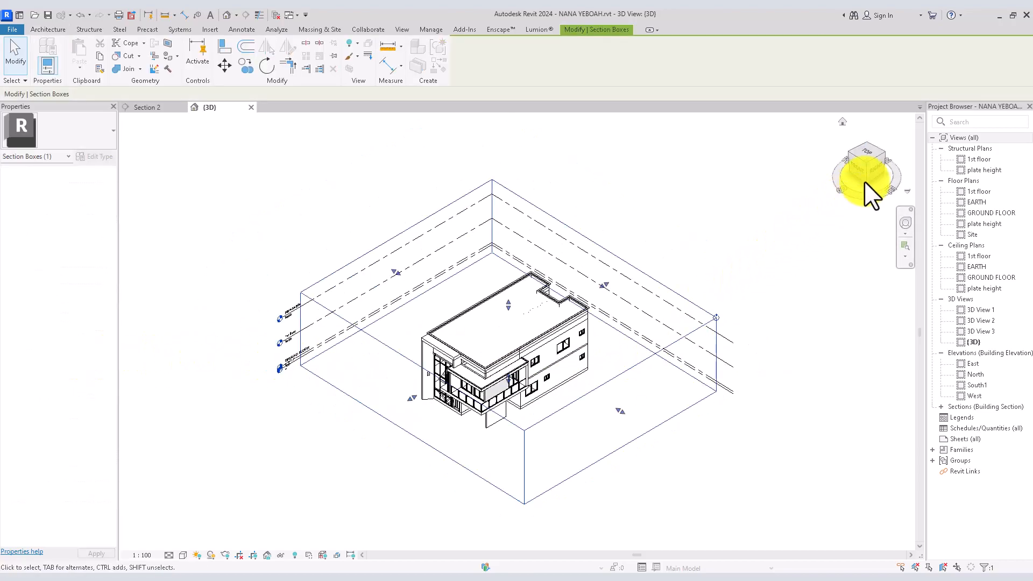
left_click(877, 173)
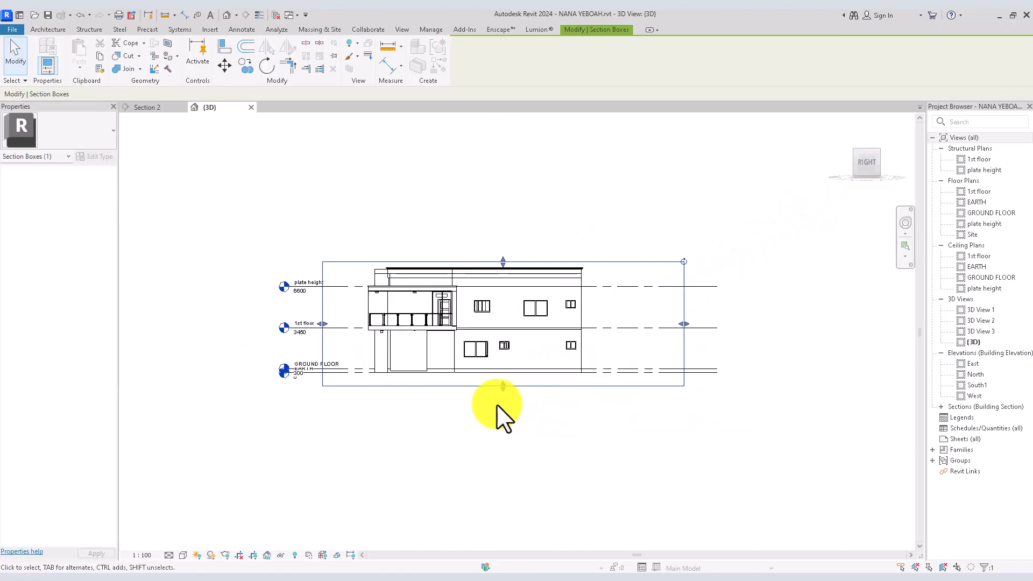
scroll(490, 409, "up", 3)
scroll(490, 408, "down", 2)
left_click_drag(489, 411, 488, 398)
left_click(560, 412)
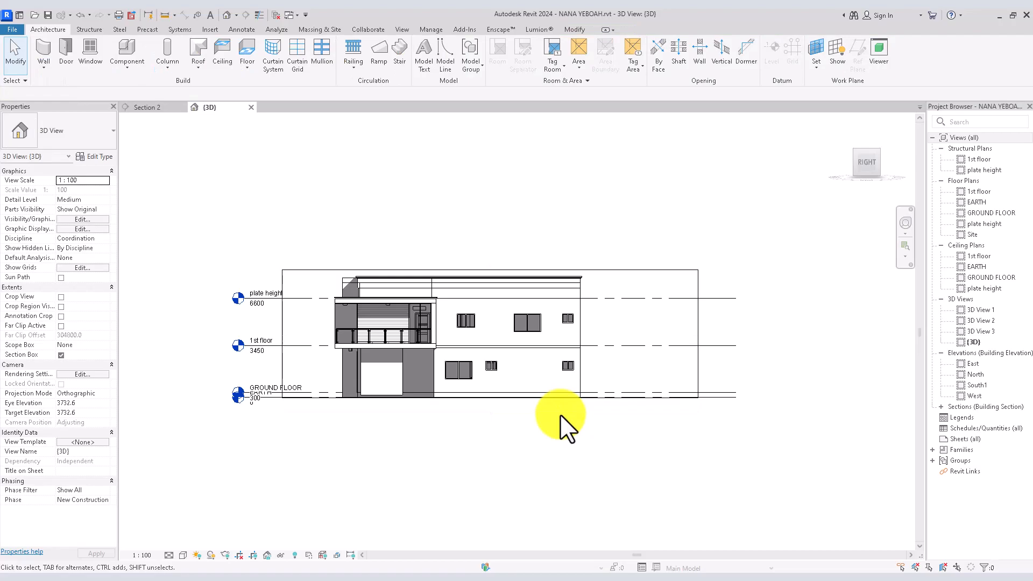
- Lower the section box's top face below the 1st floor level to cut through the ground floor walls, and return to an angled view
scroll(560, 415, "down", 1)
scroll(565, 409, "up", 2)
left_click(611, 272)
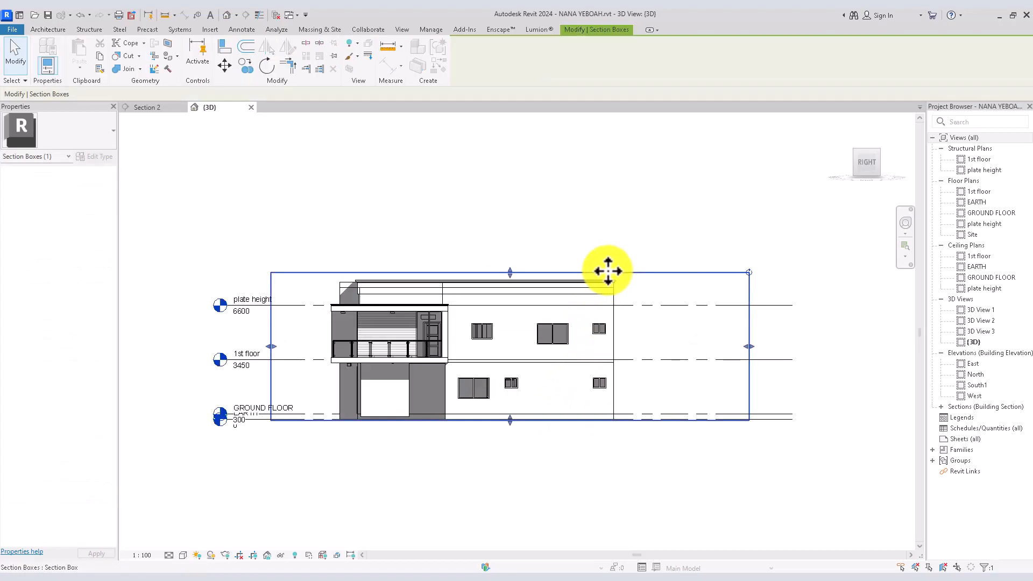
left_click_drag(509, 272, 515, 367)
left_click(584, 334)
left_click(883, 172)
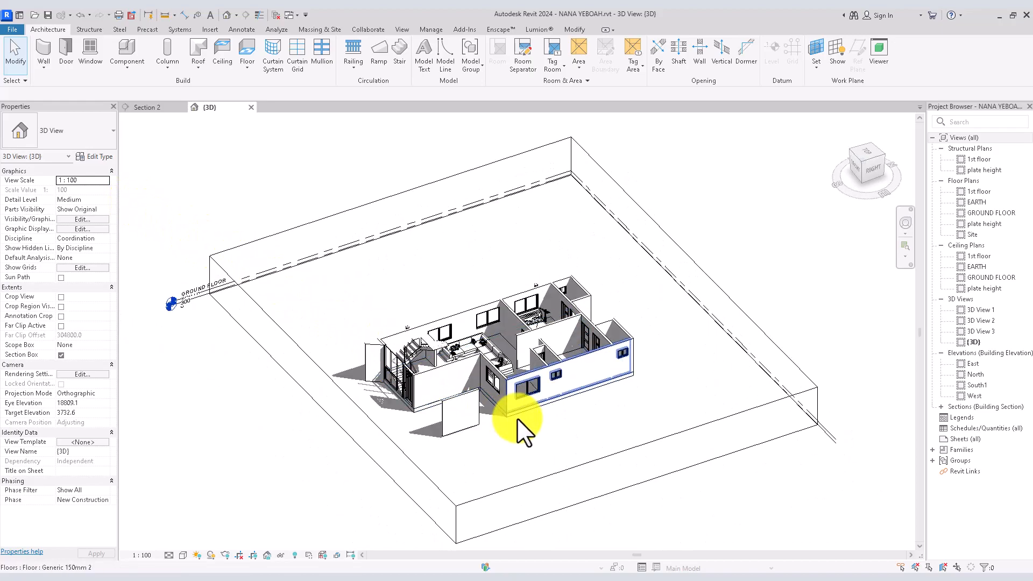
- Orient the 3D view to the GROUND FLOOR floor plan and rotate it to an angled view of the cut rooms
scroll(518, 419, "down", 1)
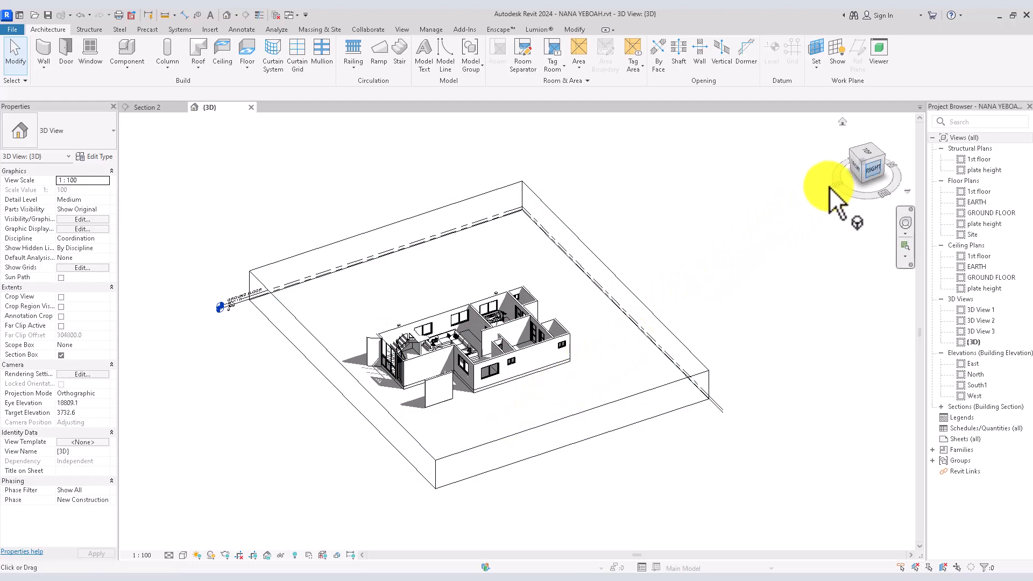
right_click(863, 161)
mouse_move(861, 292)
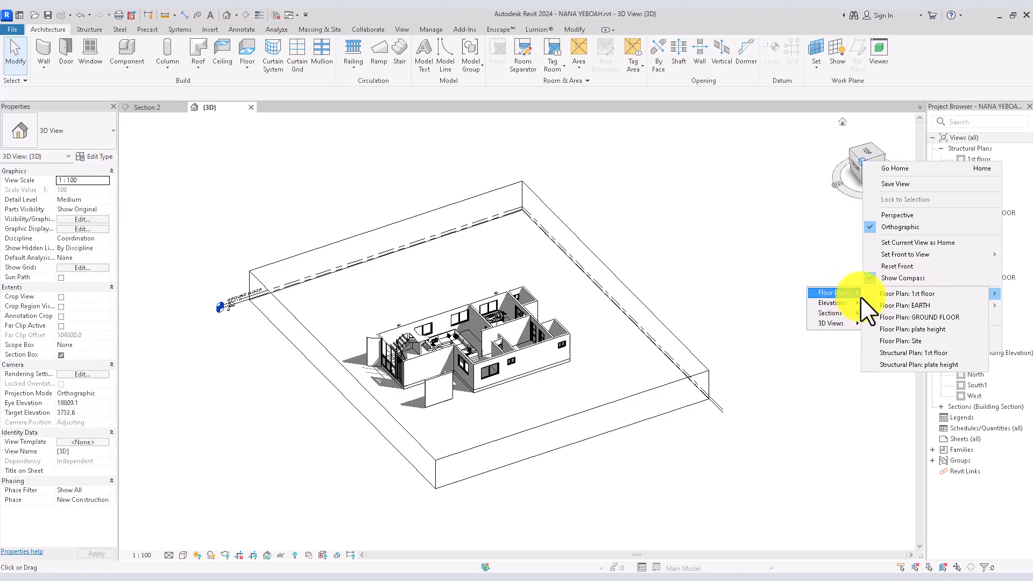
left_click(932, 317)
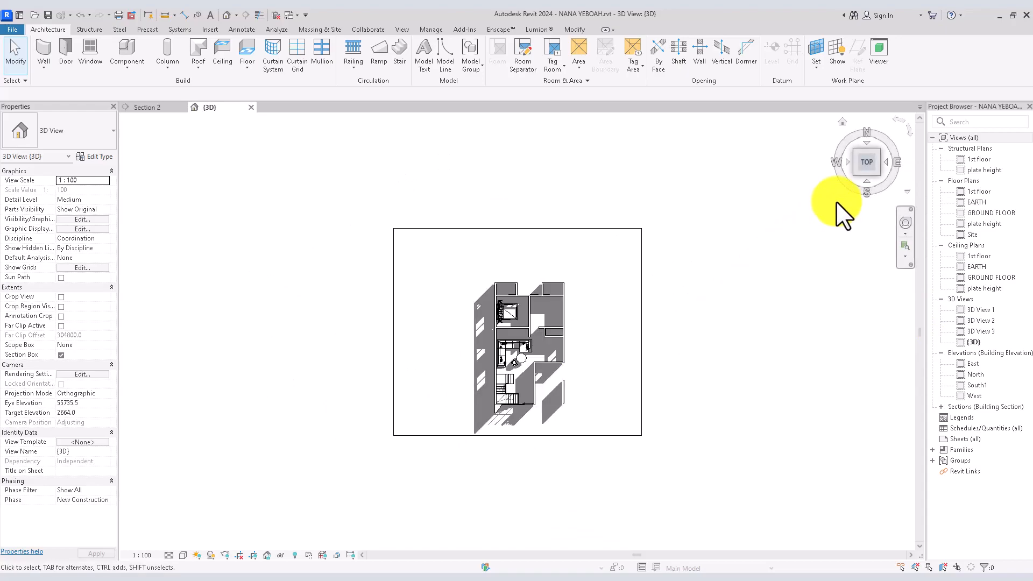
left_click_drag(859, 175, 803, 124)
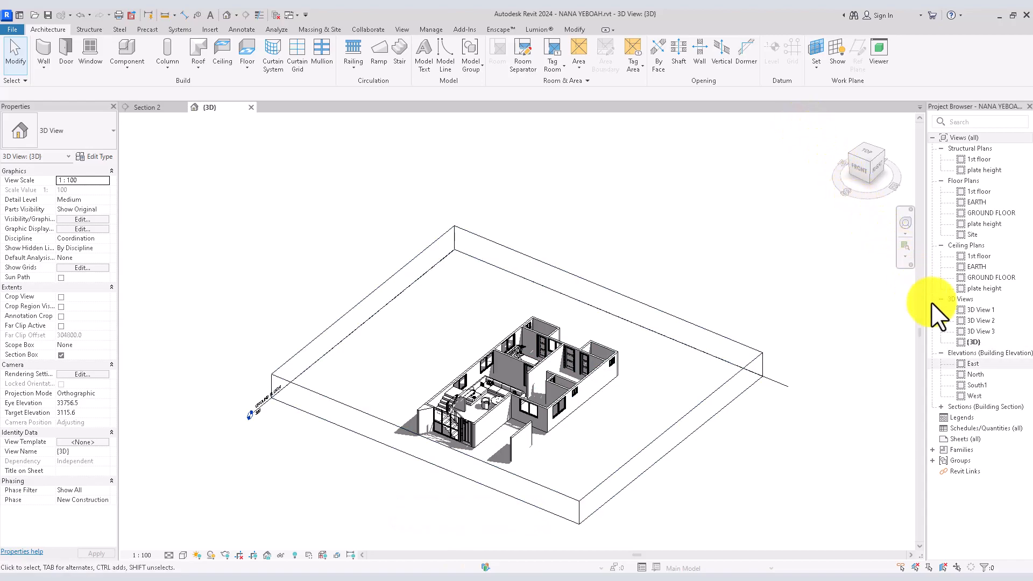
- Duplicate the {3D} view and rename the copy as "falloff 1"
right_click(970, 341)
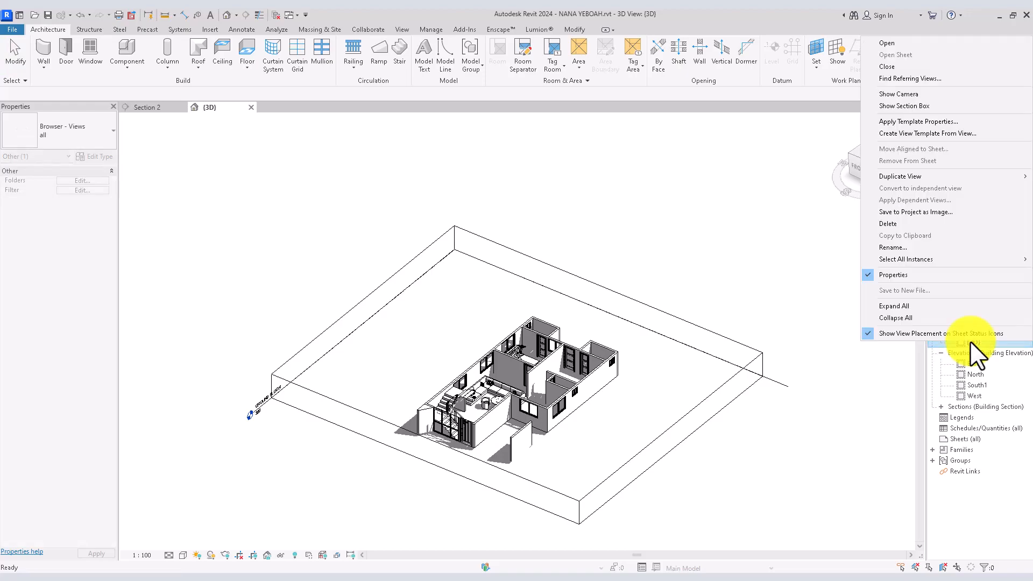
mouse_move(912, 172)
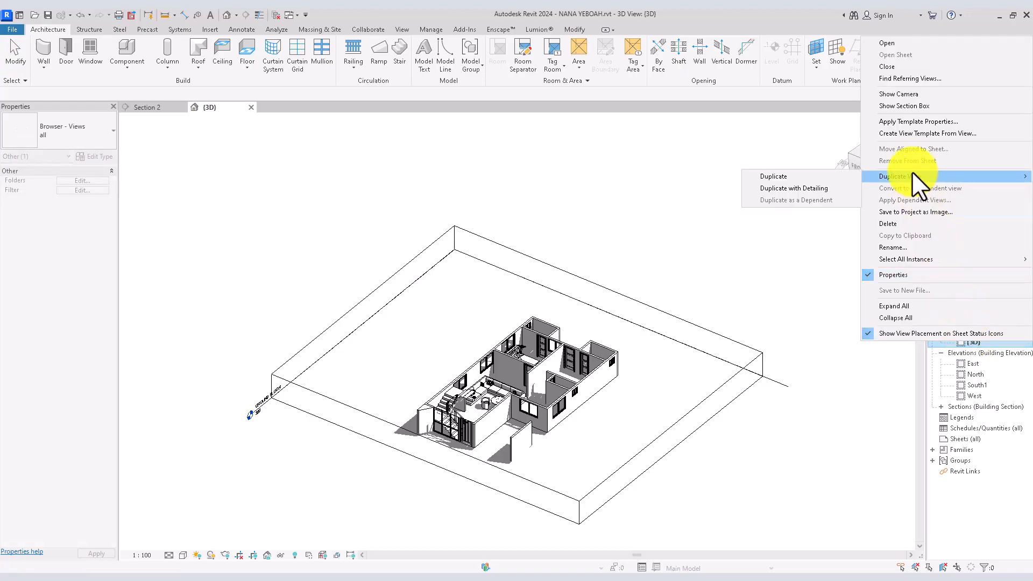
left_click(808, 176)
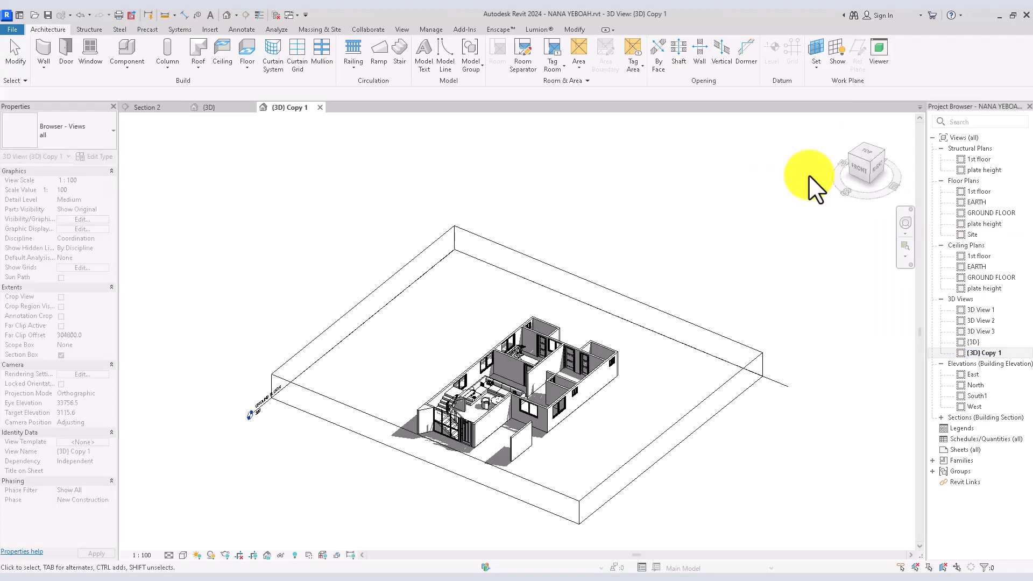
right_click(982, 353)
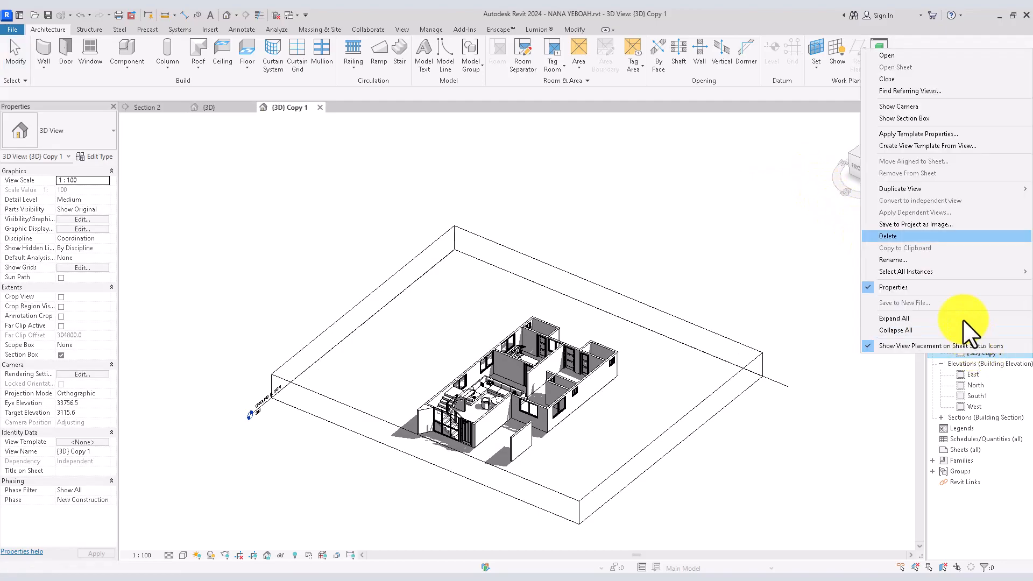
left_click(932, 261)
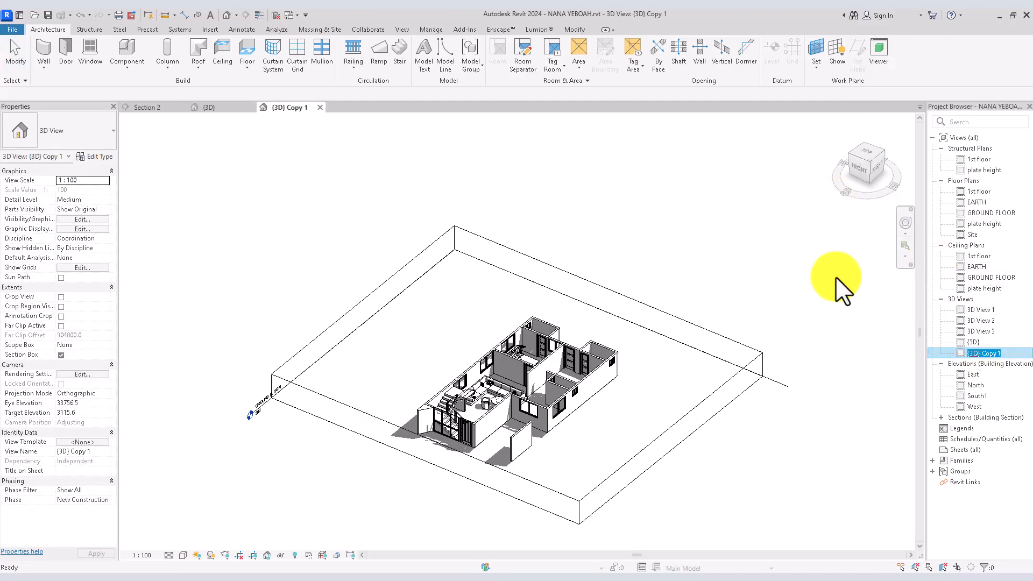
type("falloff")
key("Return")
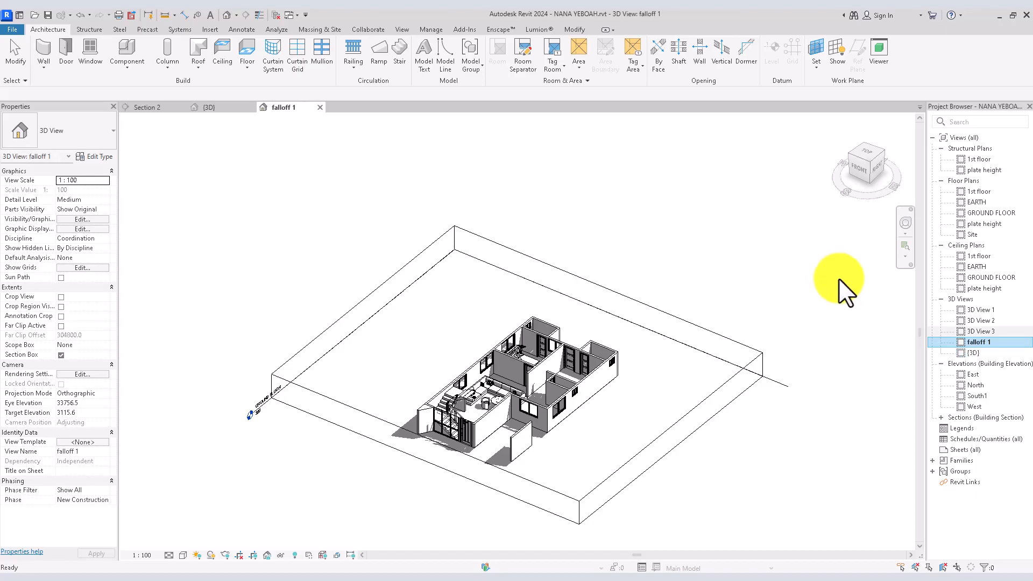
- Reopen the {3D} view, orient it to the 1st floor floor plan, and rotate it to an angled view
double_click(974, 352)
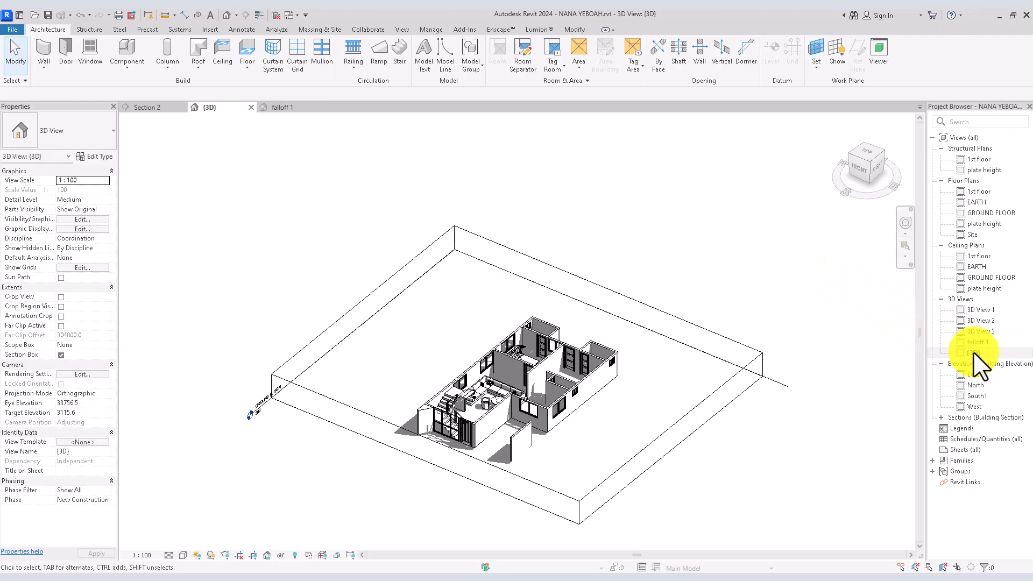
right_click(871, 160)
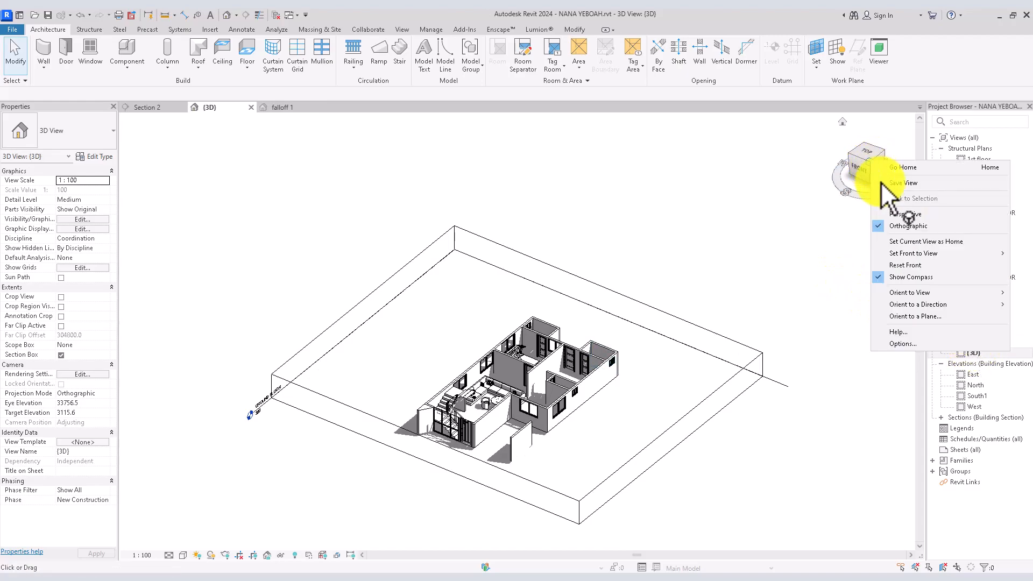
mouse_move(926, 287)
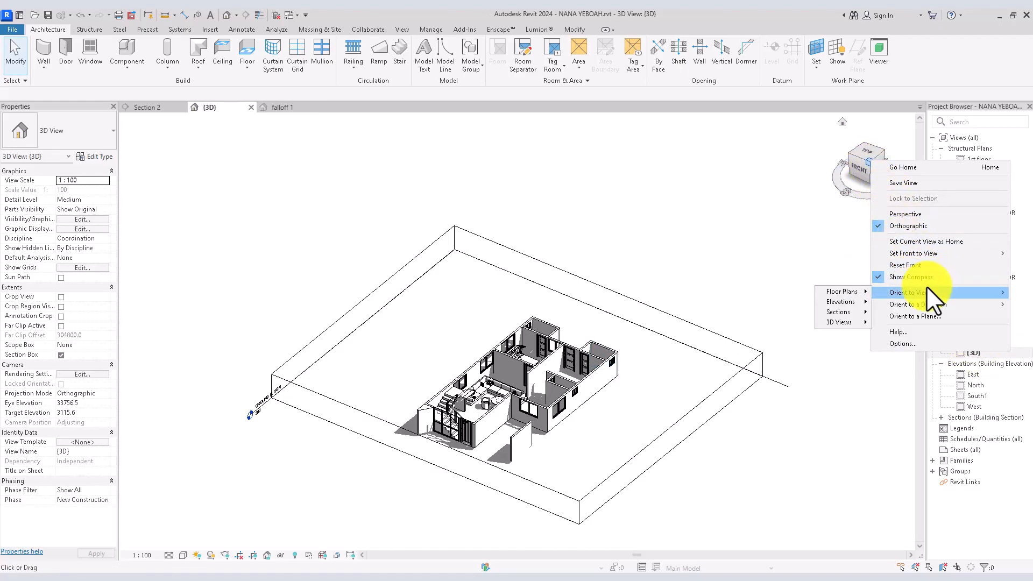
mouse_move(867, 293)
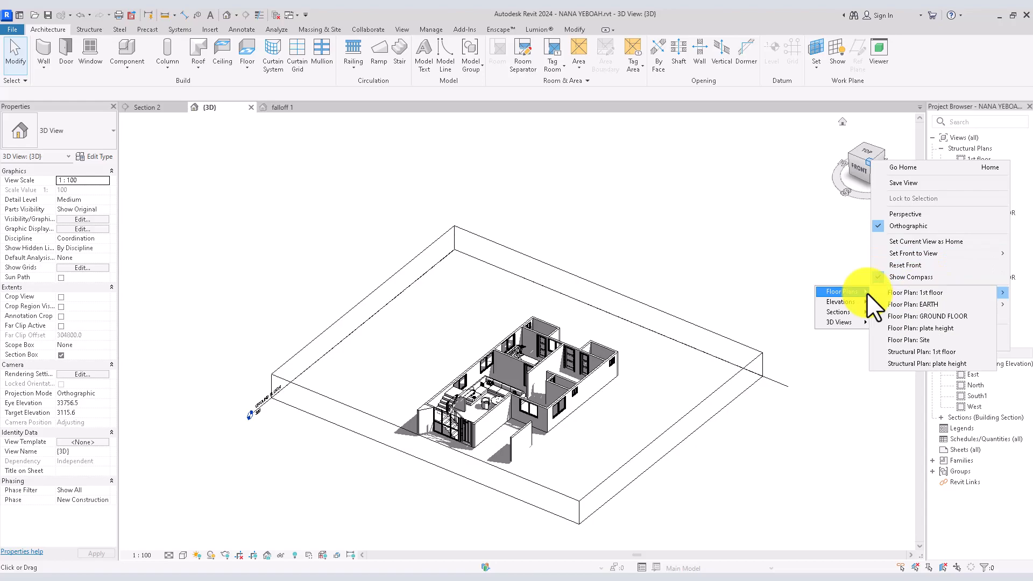
left_click(915, 294)
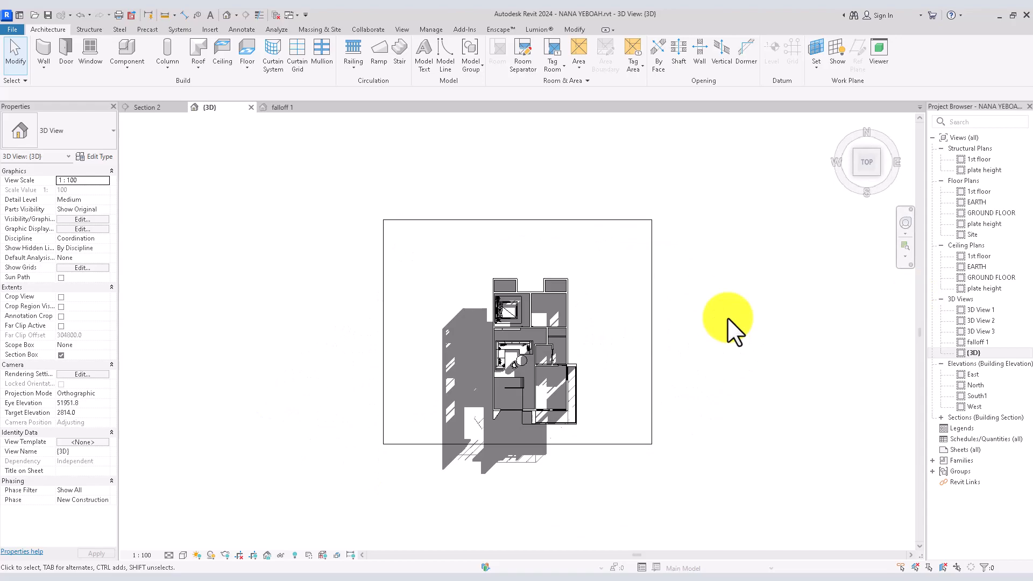
key("Home")
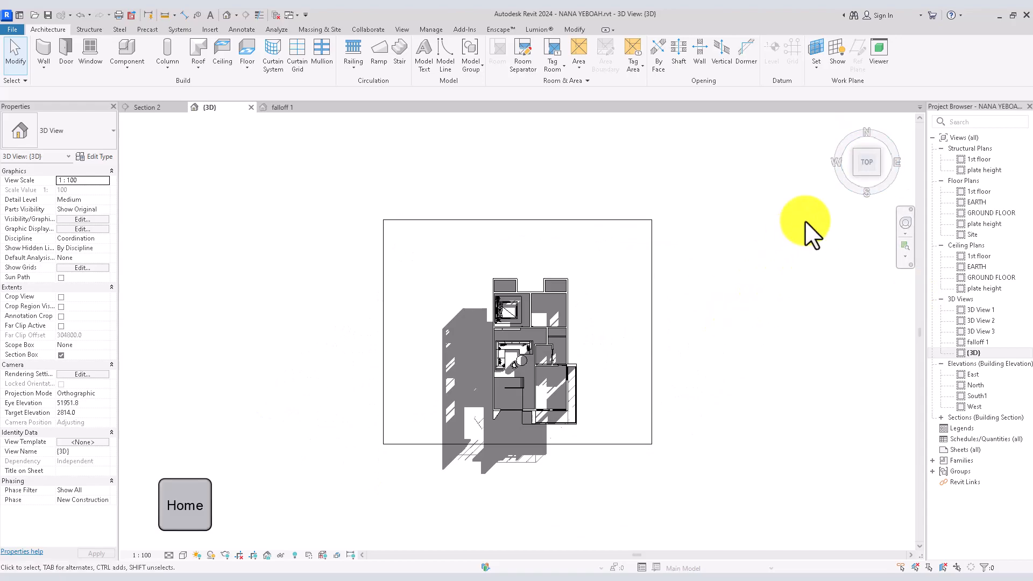
left_click(862, 175)
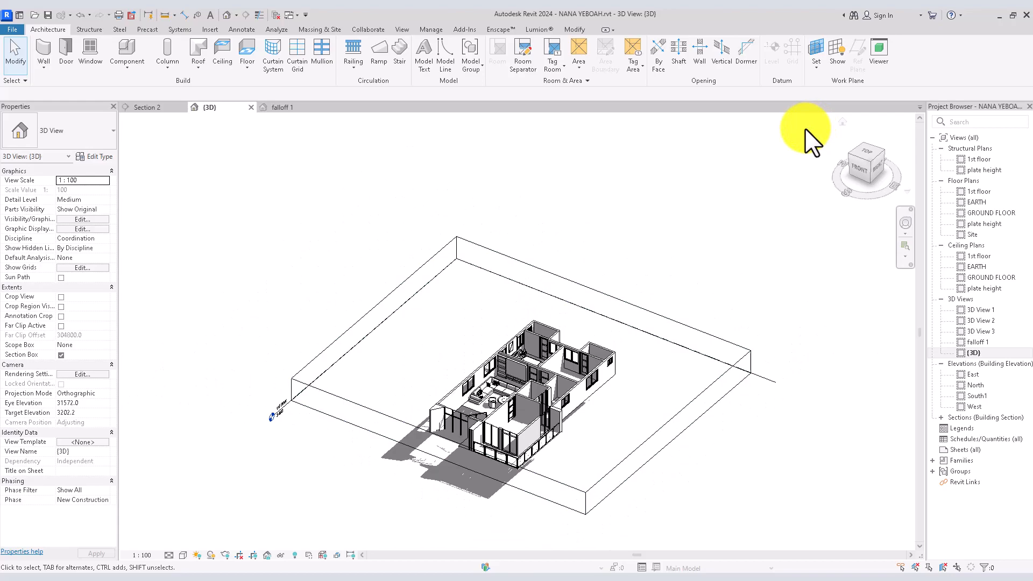
- Duplicate the {3D} view of the cut 1st floor and rename the copy as "falloff 2"
left_click(864, 157)
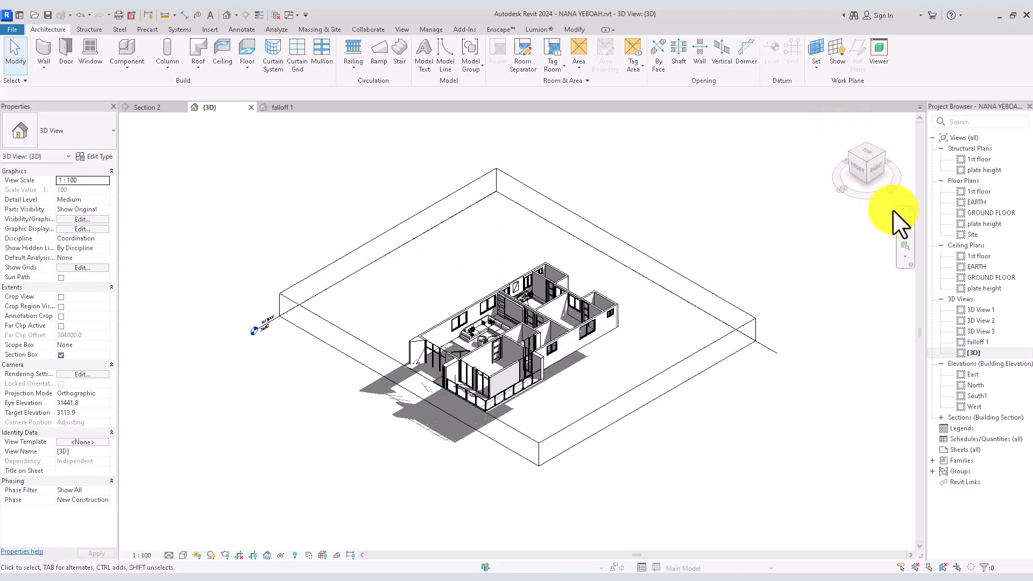
right_click(980, 354)
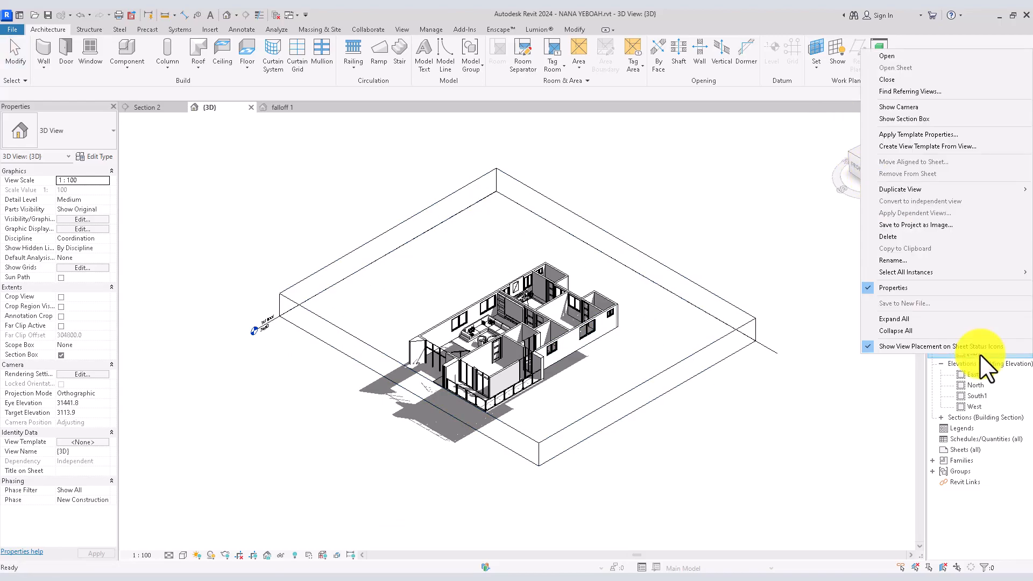
mouse_move(908, 190)
left_click(785, 189)
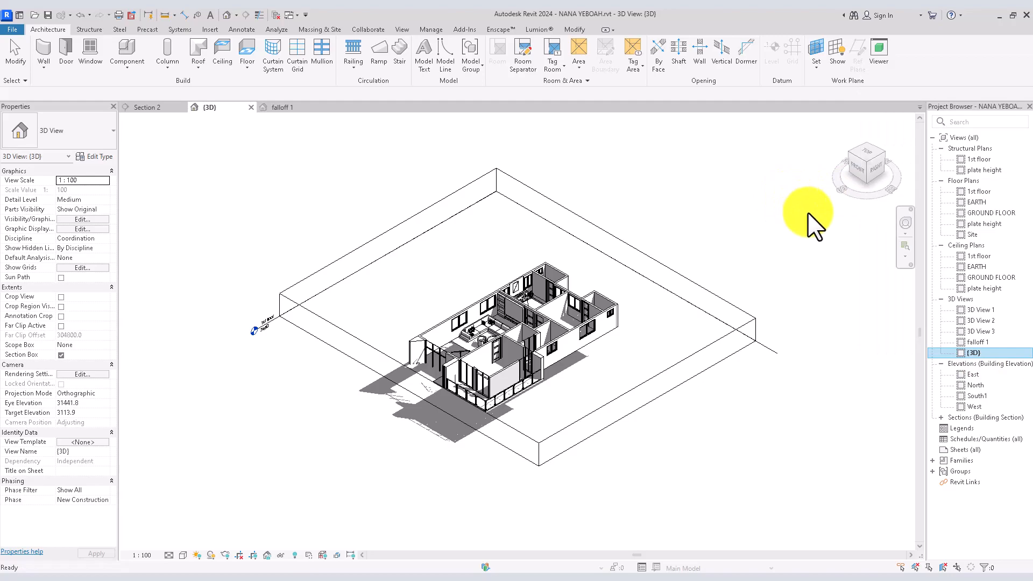
right_click(963, 361)
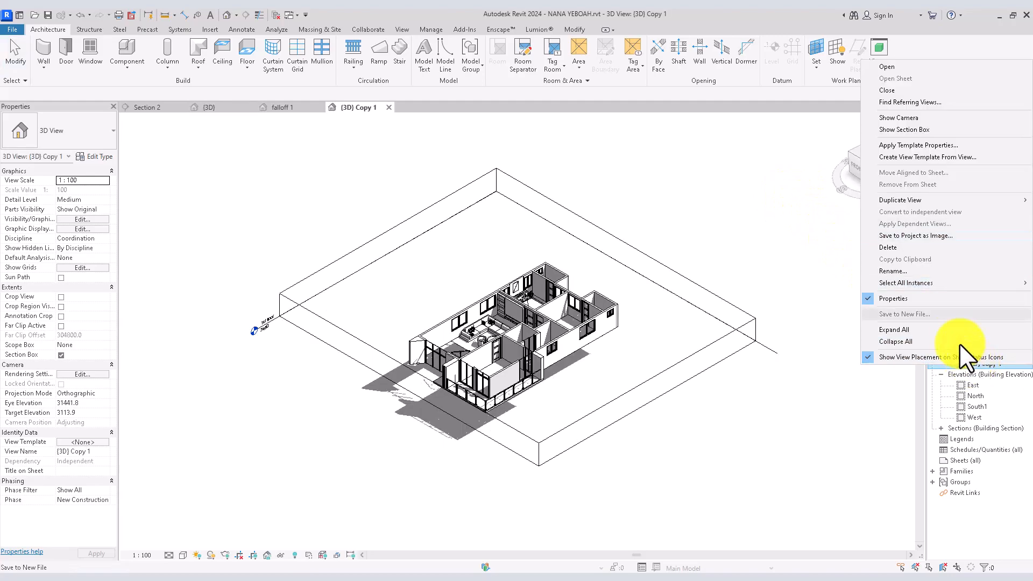
left_click(906, 270)
type("fall")
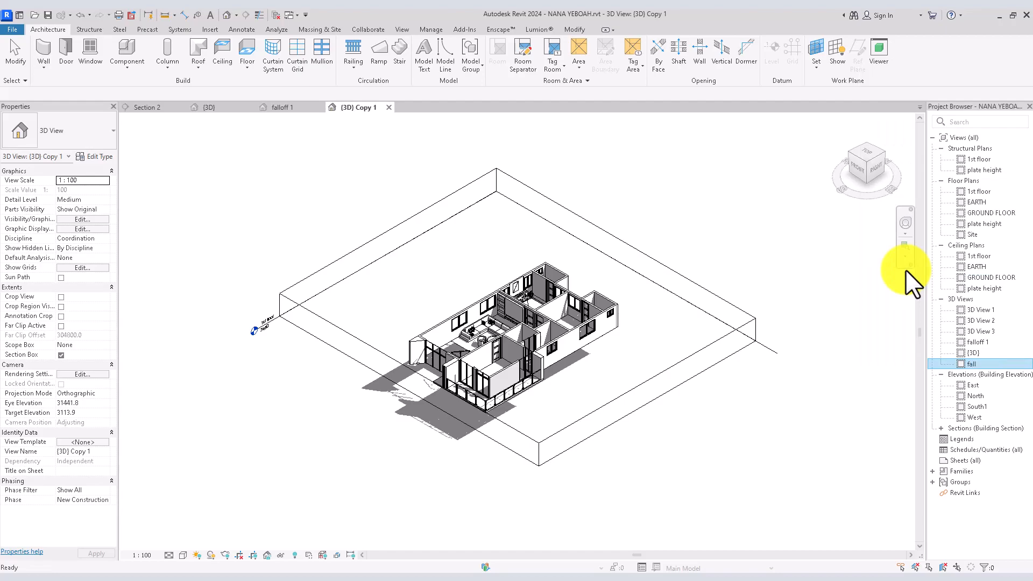
type("off 2")
key("Return")
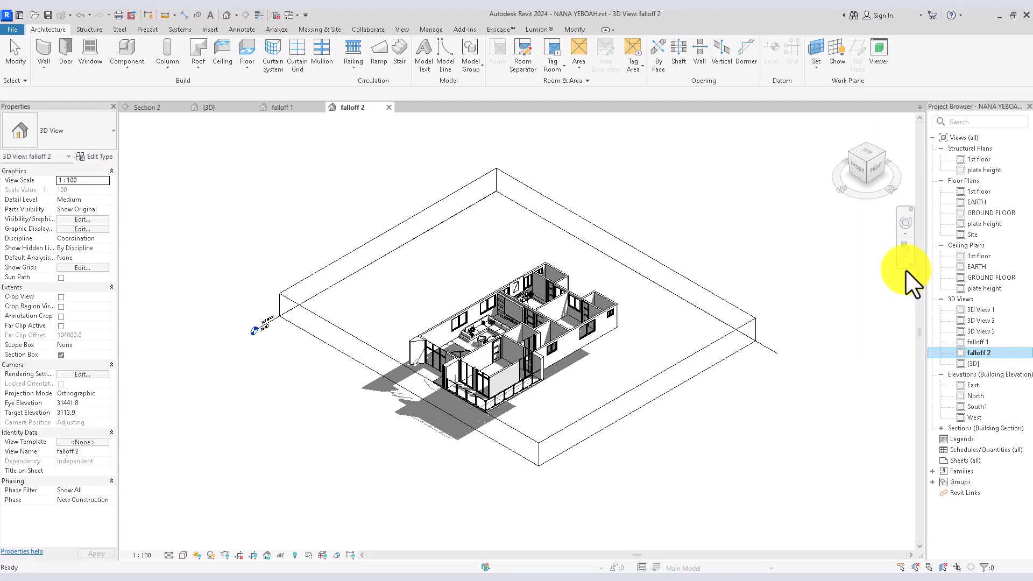
- Reopen the {3D} view, orient it to the plate height floor plan, and rotate it to an angled view
double_click(978, 363)
right_click(867, 162)
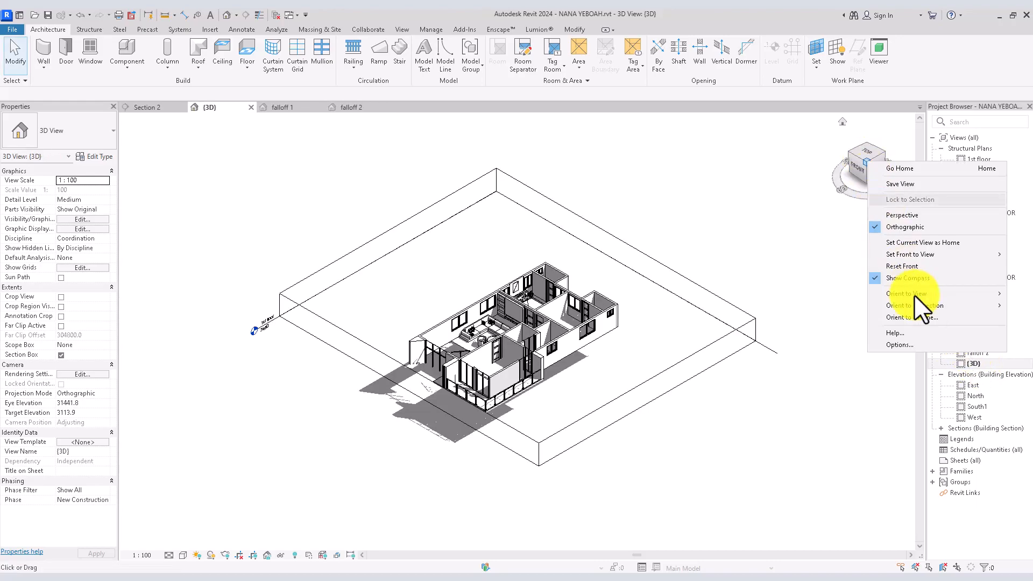
mouse_move(915, 295)
mouse_move(842, 293)
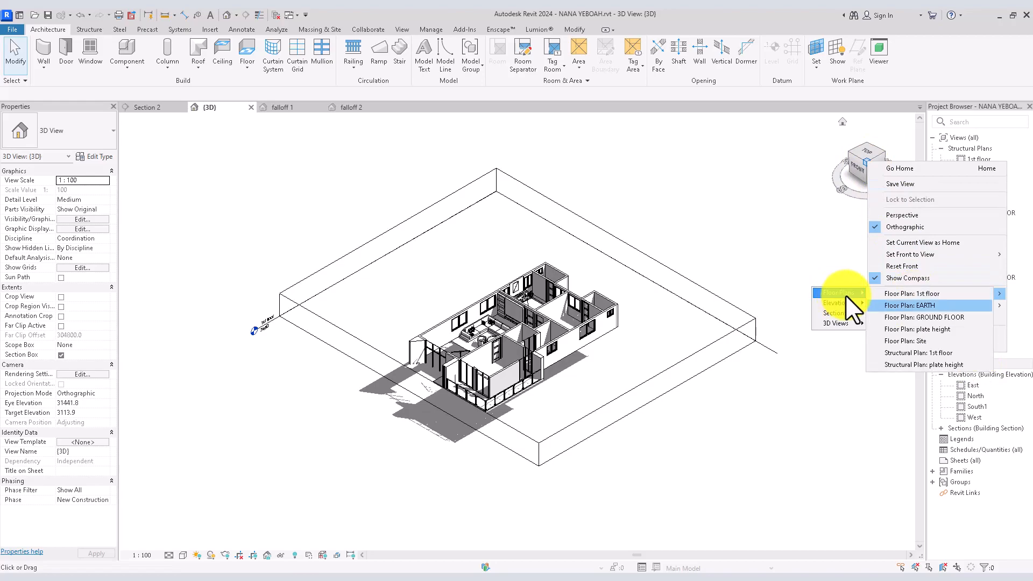
left_click(948, 328)
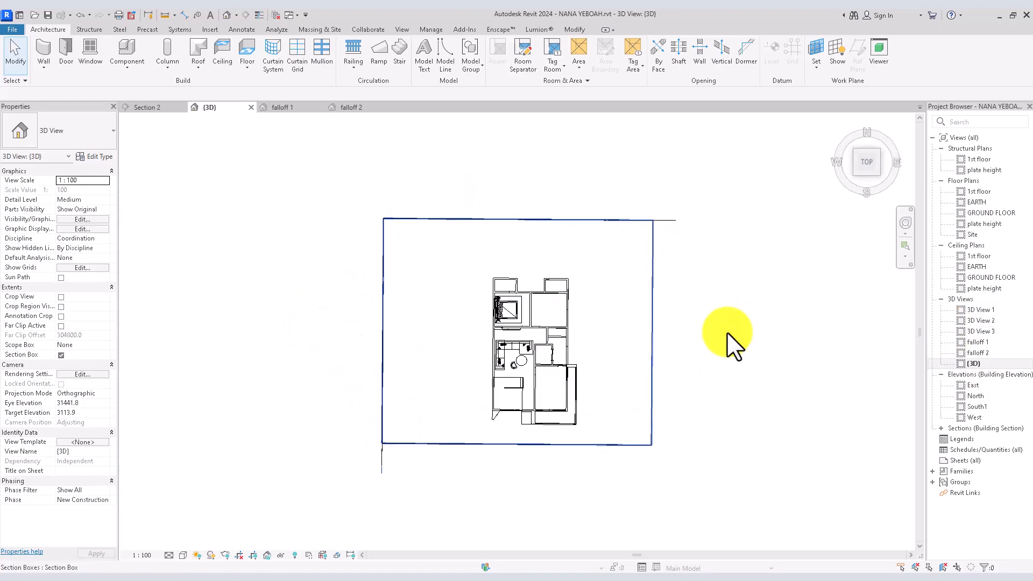
mouse_move(861, 175)
left_mouse_down()
mouse_move(796, 152)
mouse_move(773, 121)
left_mouse_up()
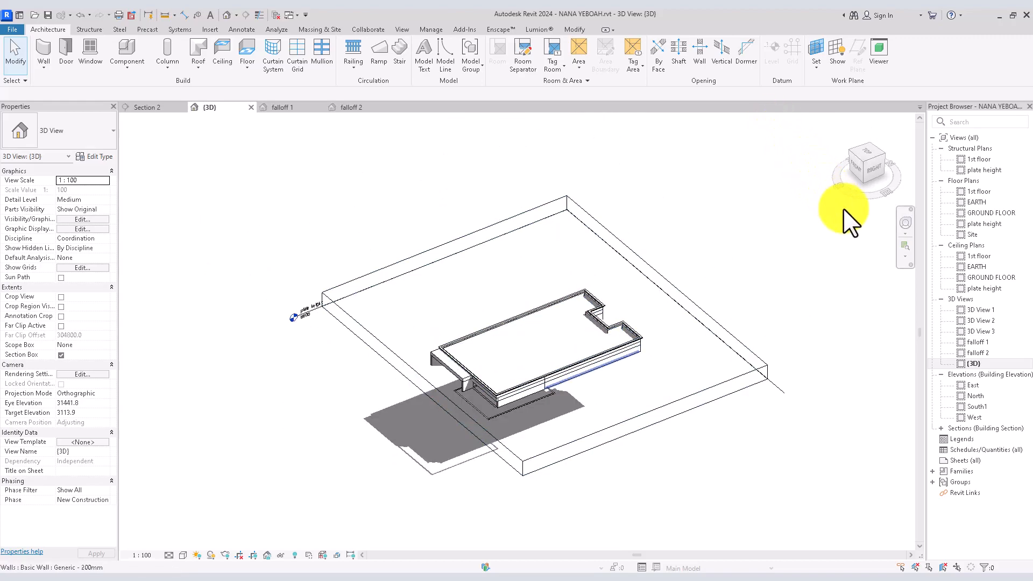
- Duplicate the {3D} view of the roof level and rename the copy as "falloff3"
right_click(971, 364)
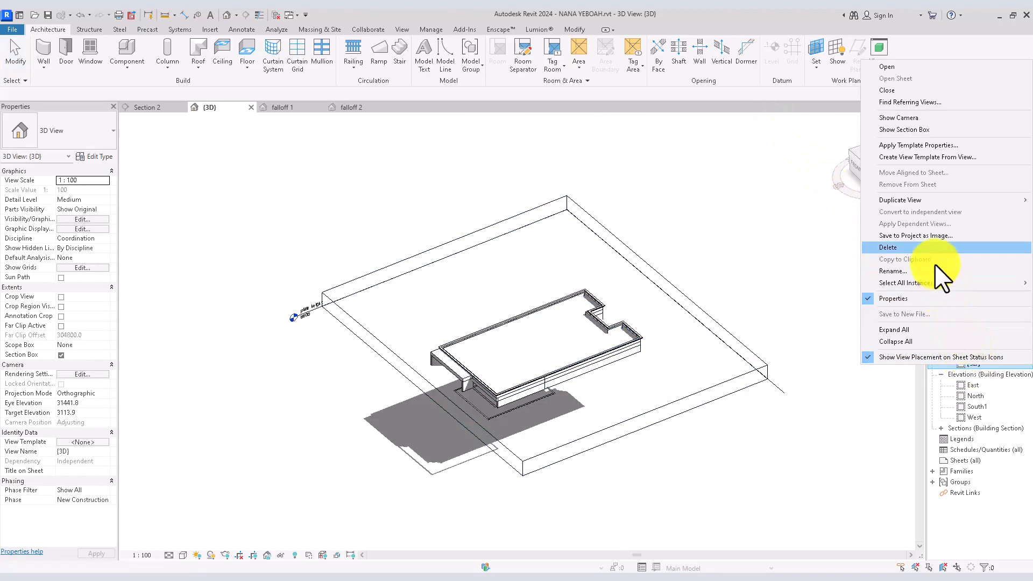
mouse_move(912, 202)
left_click(793, 203)
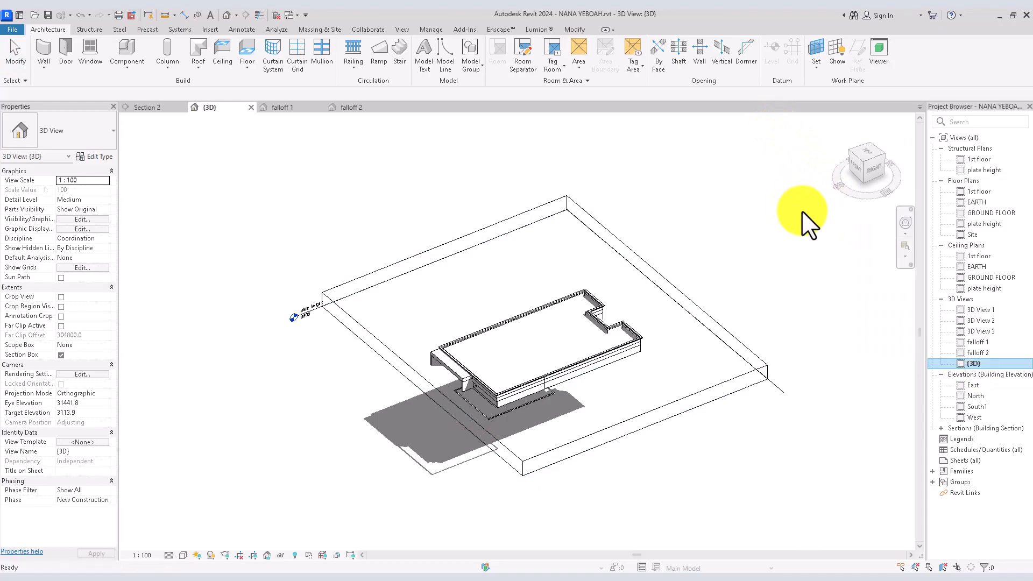
right_click(988, 376)
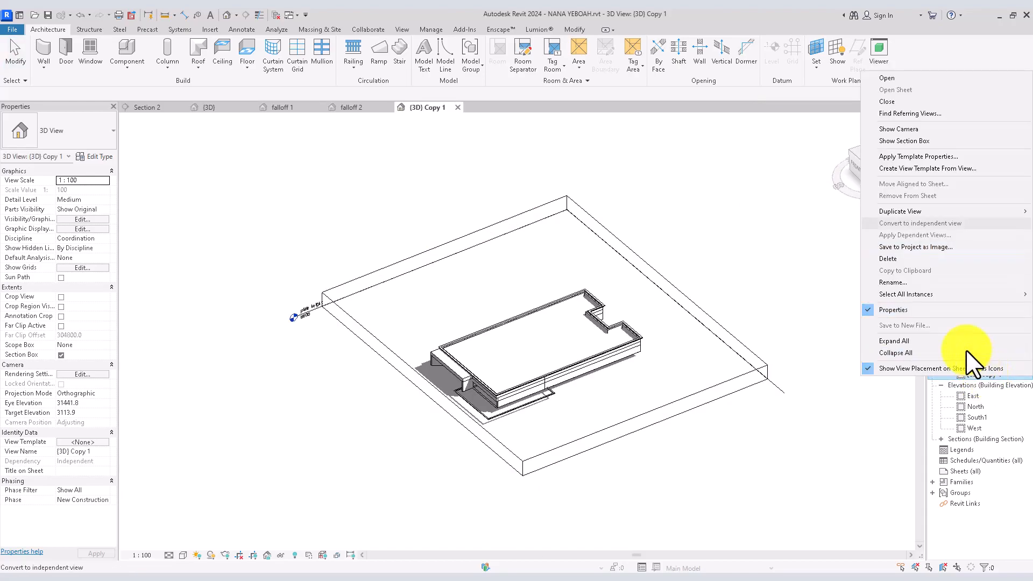
left_click(911, 283)
type("falloff3")
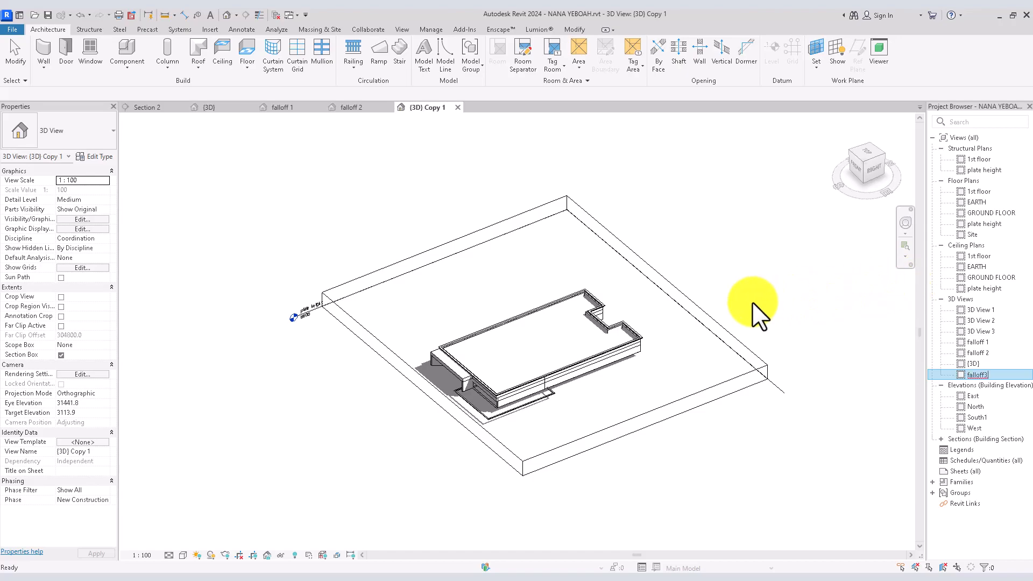
key("Return")
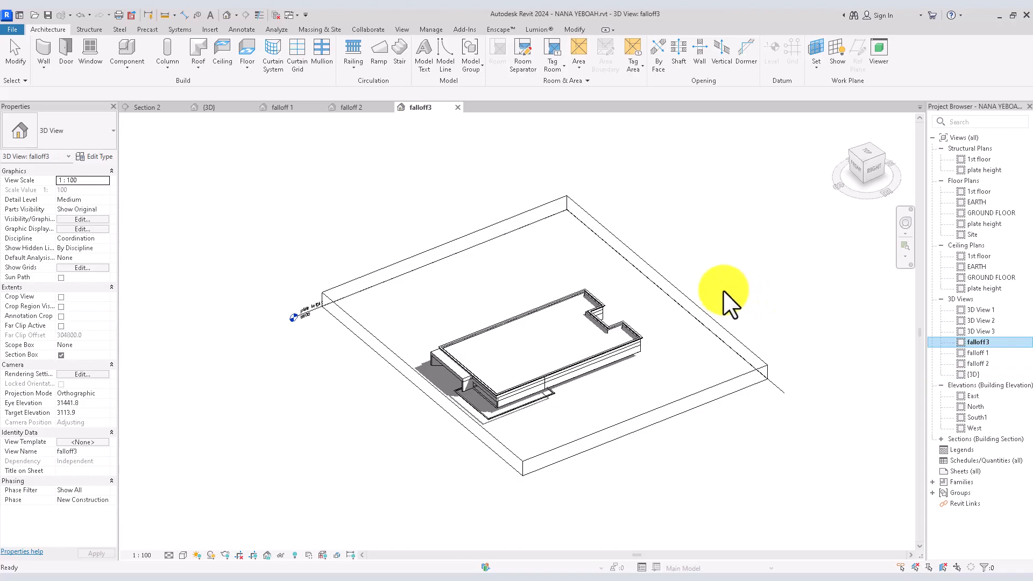
- In the {3D} view, override the roof-edge casework's graphics by element with a solid foreground surface pattern in RGB 000-128-192
left_click(209, 107)
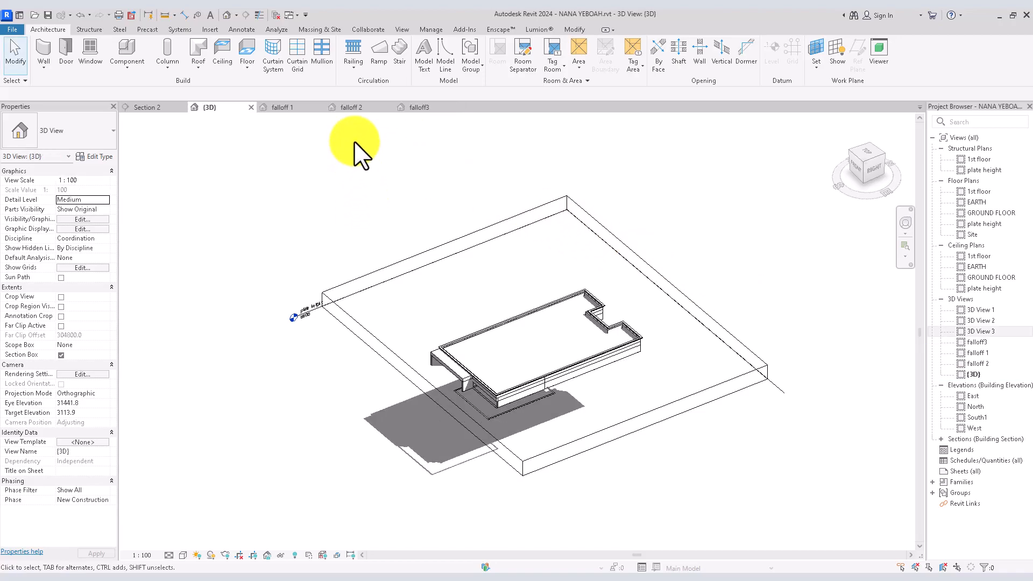
right_click(530, 309)
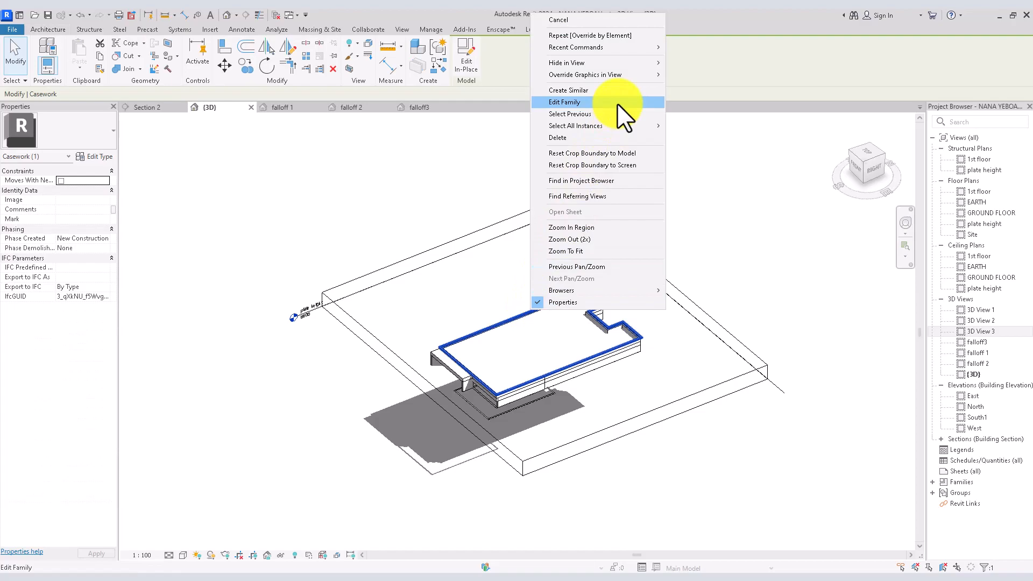
key("Down")
key("Down")
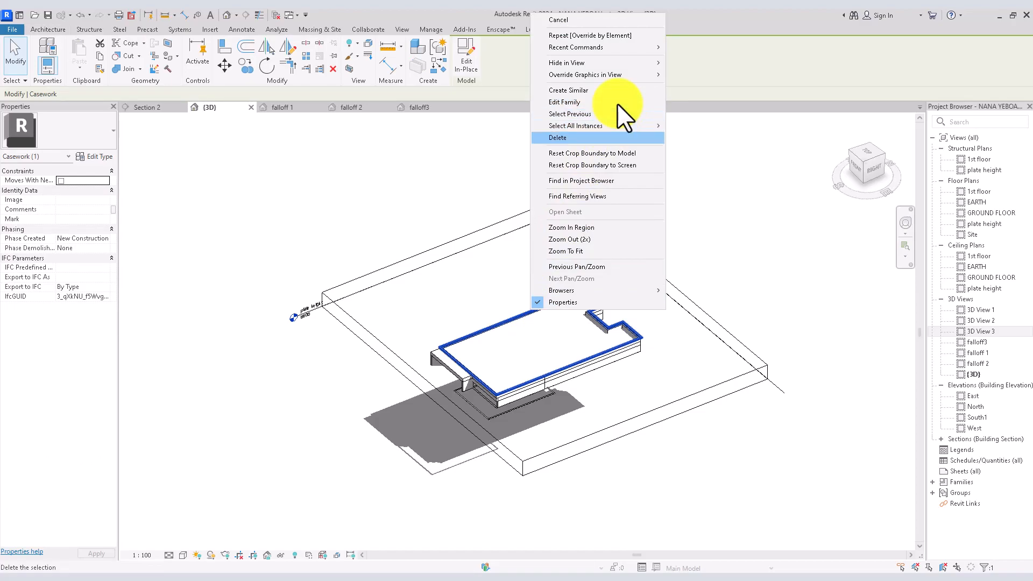
mouse_move(618, 75)
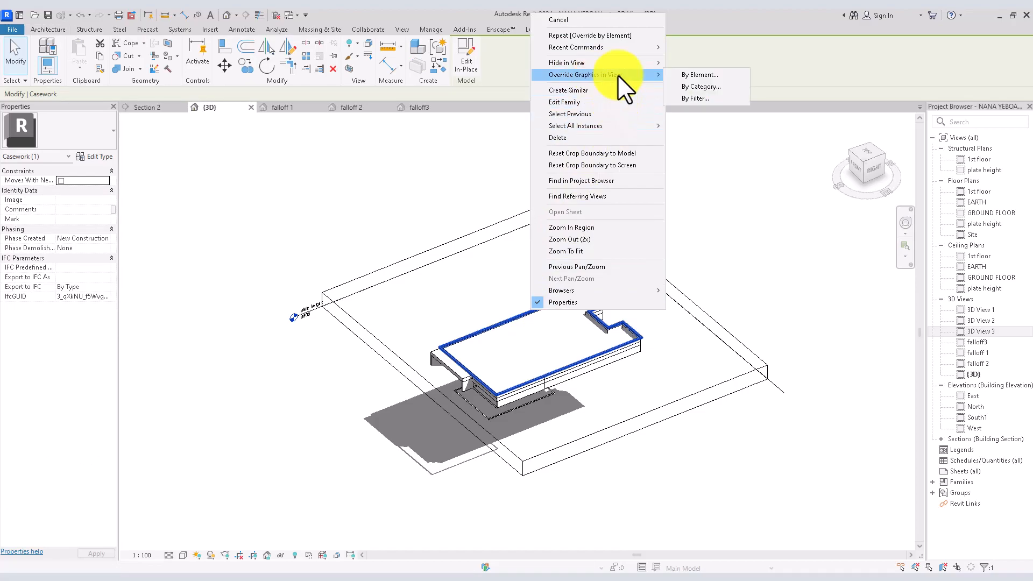
left_click(702, 75)
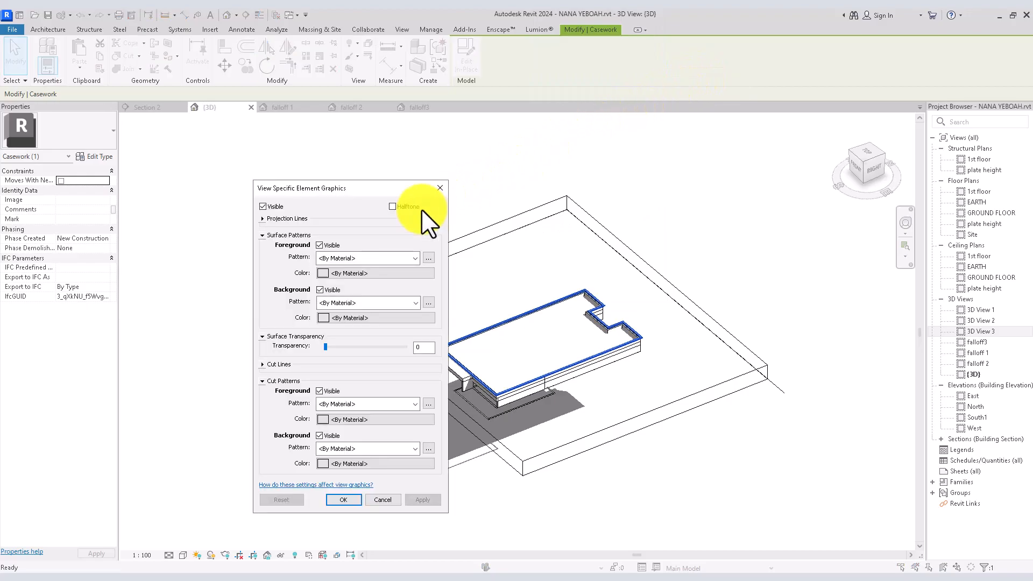
left_click(328, 254)
left_click(334, 274)
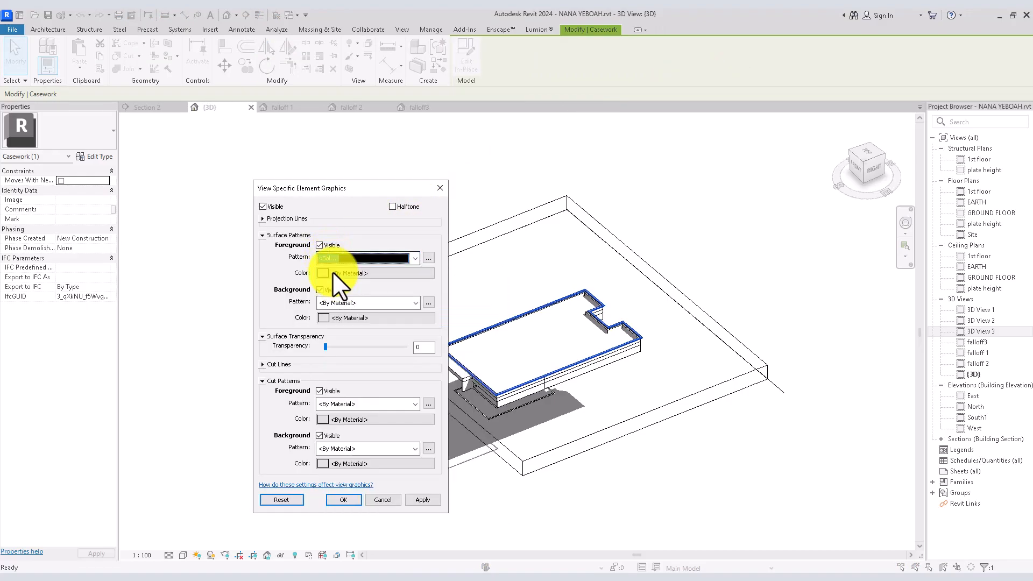
left_click(332, 272)
left_click(309, 285)
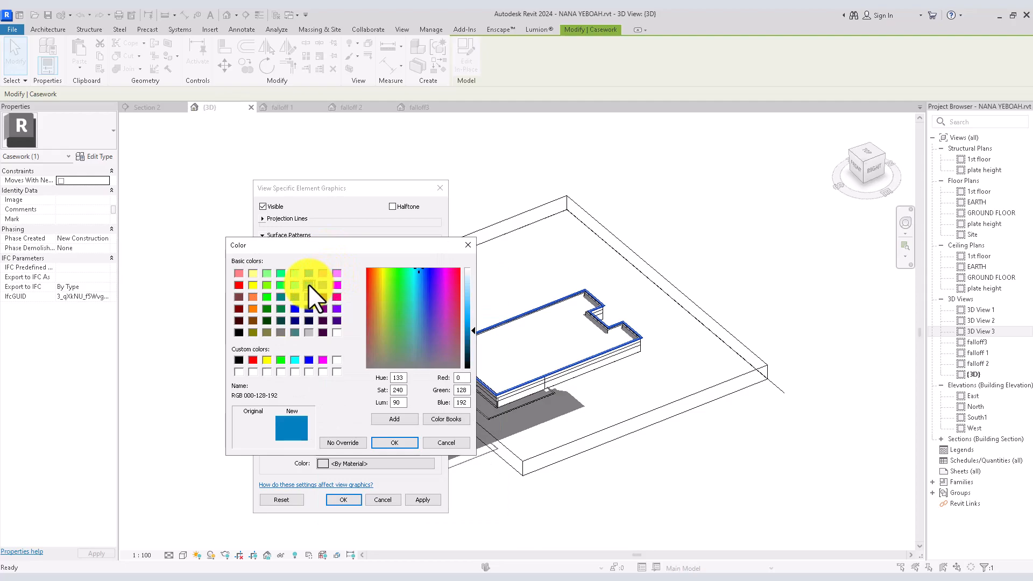
left_click(398, 441)
left_click(425, 499)
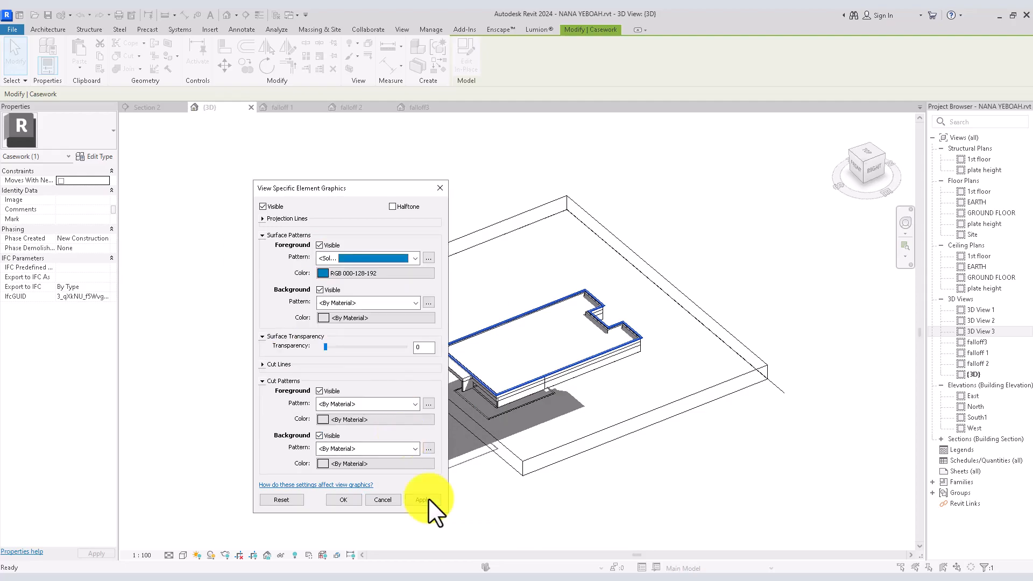
left_click(356, 500)
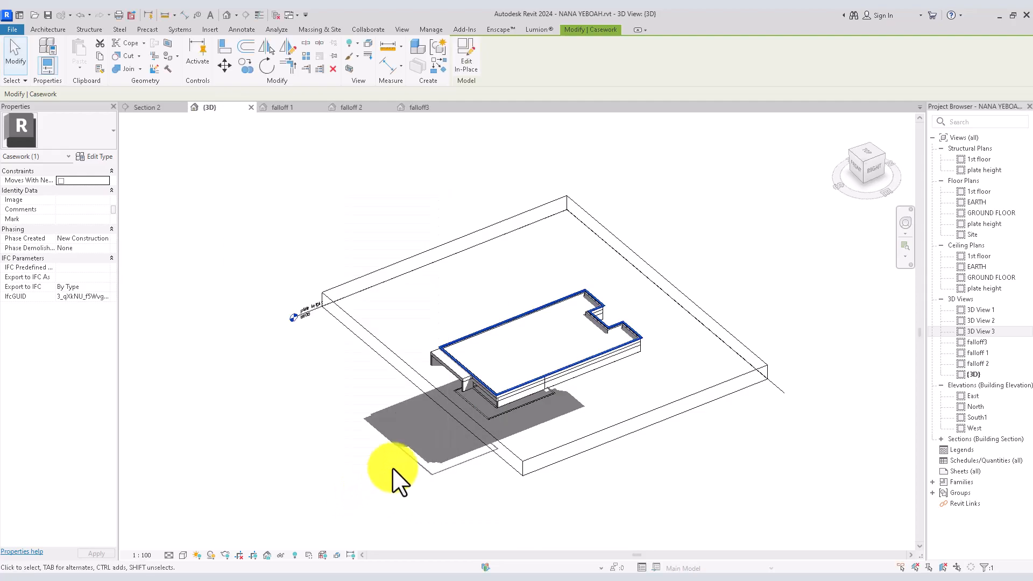
left_click(679, 214)
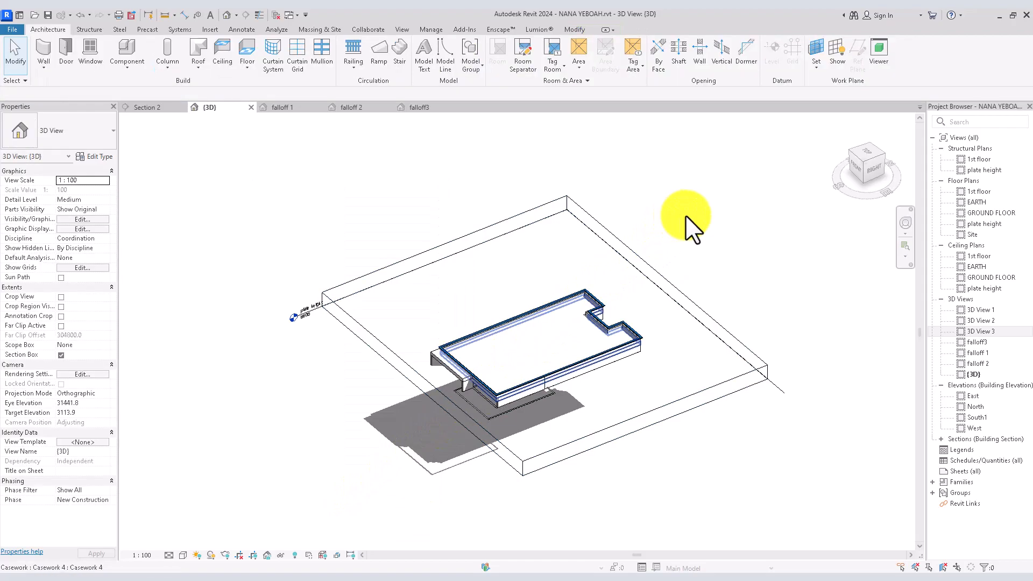
- Return the {3D} view to its home orientation
scroll(682, 218, "down", 2)
scroll(810, 224, "up", 1)
key("Home")
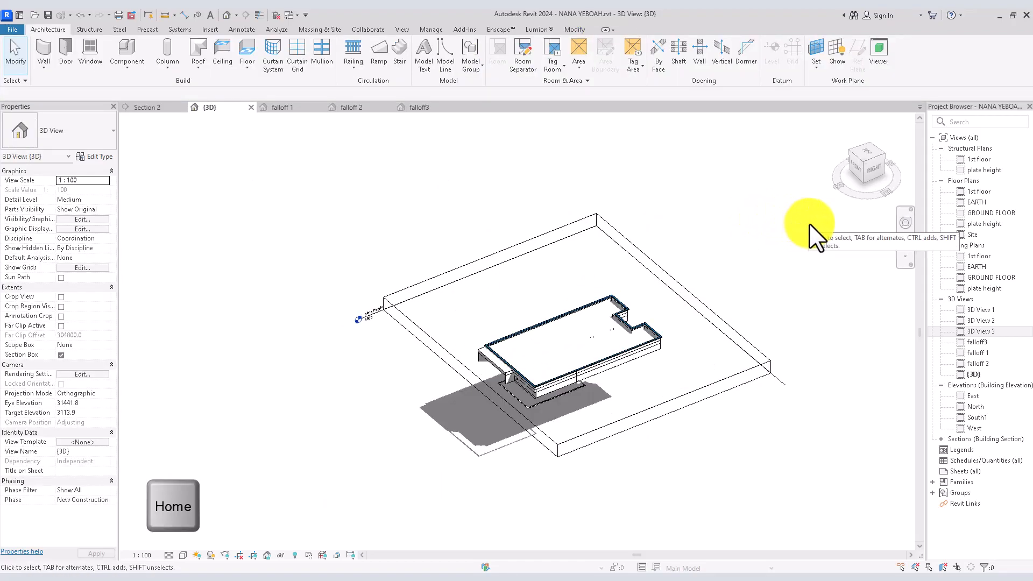
left_click(842, 124)
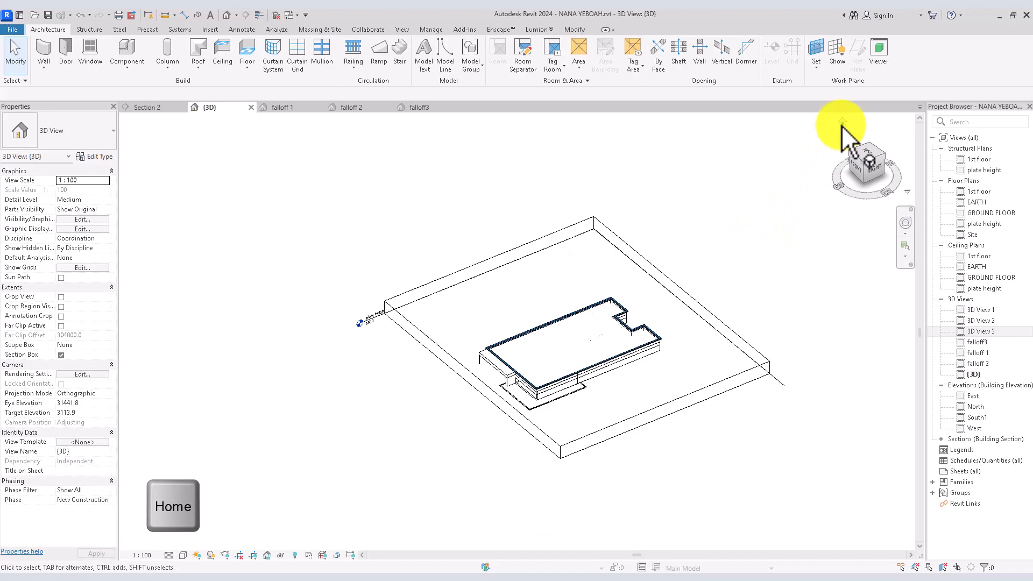
- Open the falloff 1 and falloff 2 views and return each to its home orientation
double_click(978, 351)
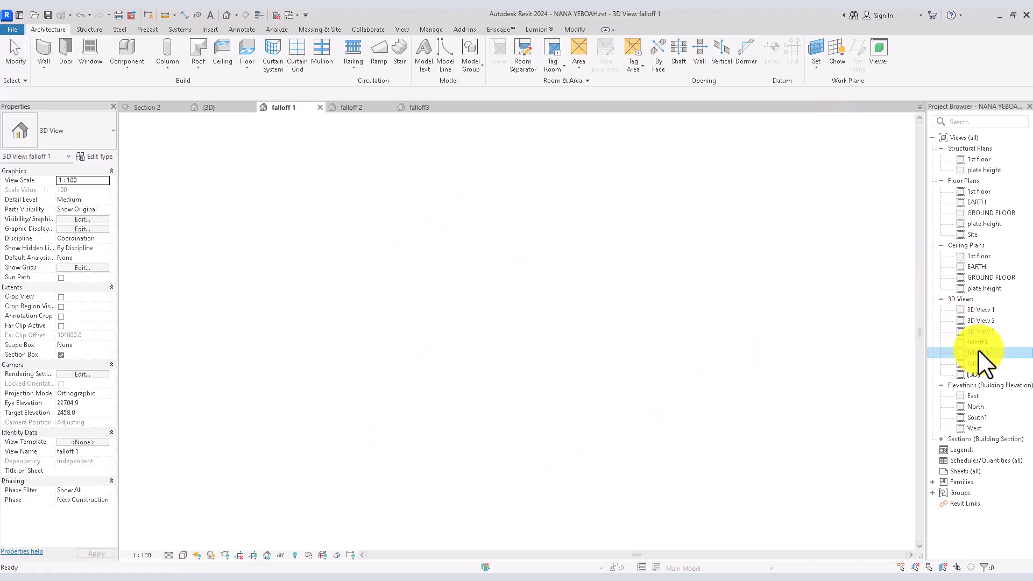
left_click(843, 124)
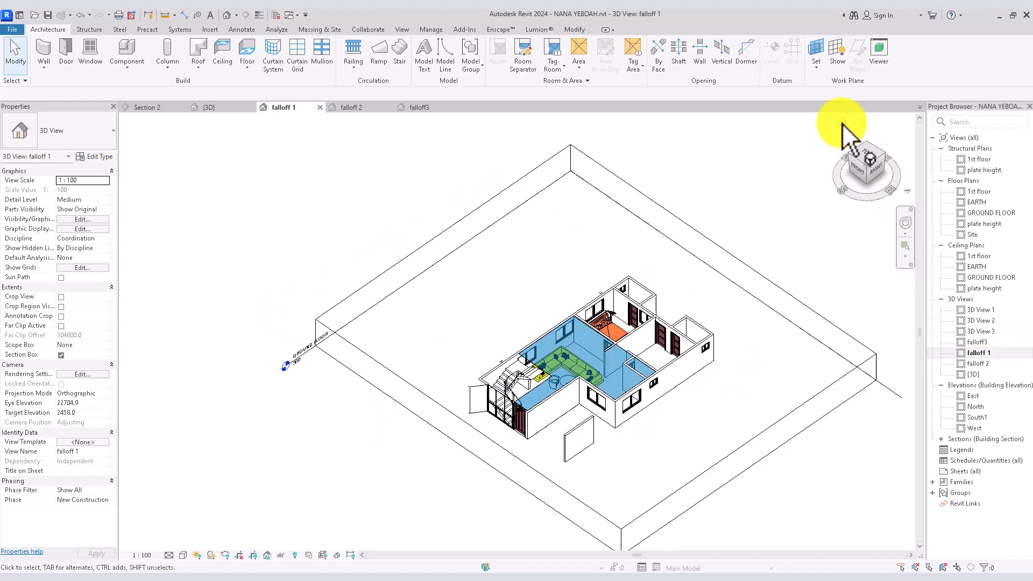
left_click(986, 365)
double_click(986, 367)
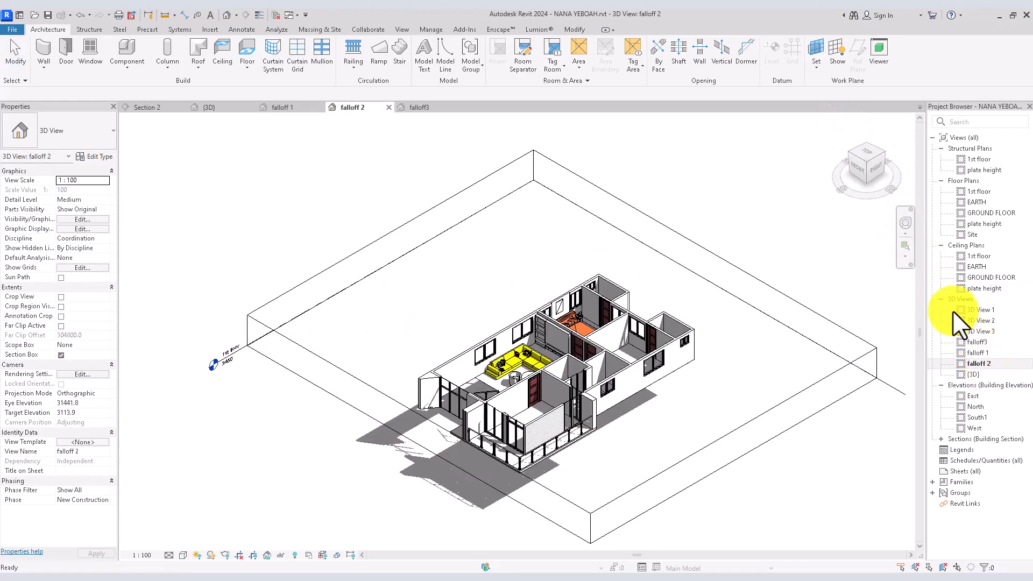
left_click(843, 126)
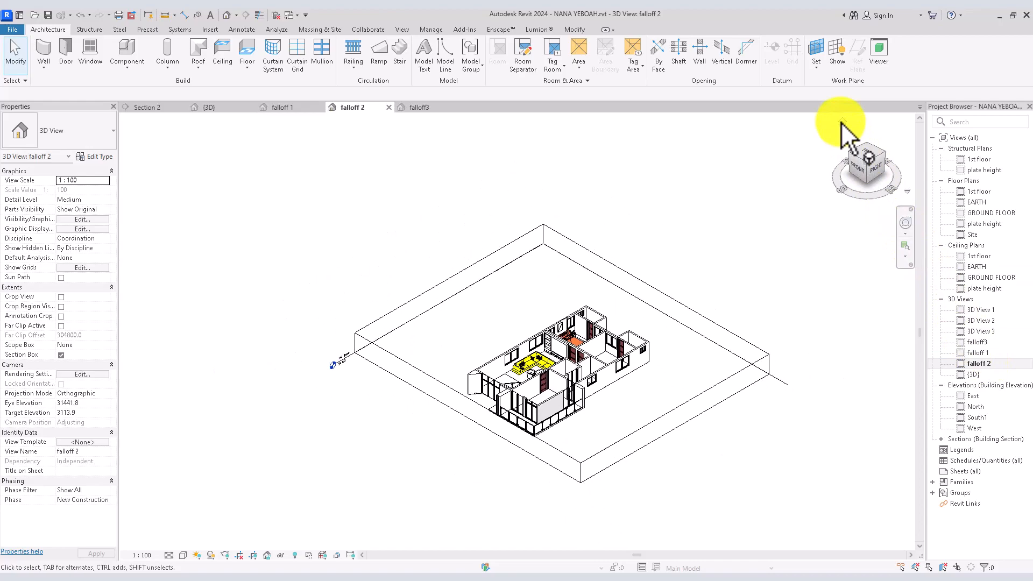
- Open the falloff3 view and hide its section box outline in the view
double_click(983, 342)
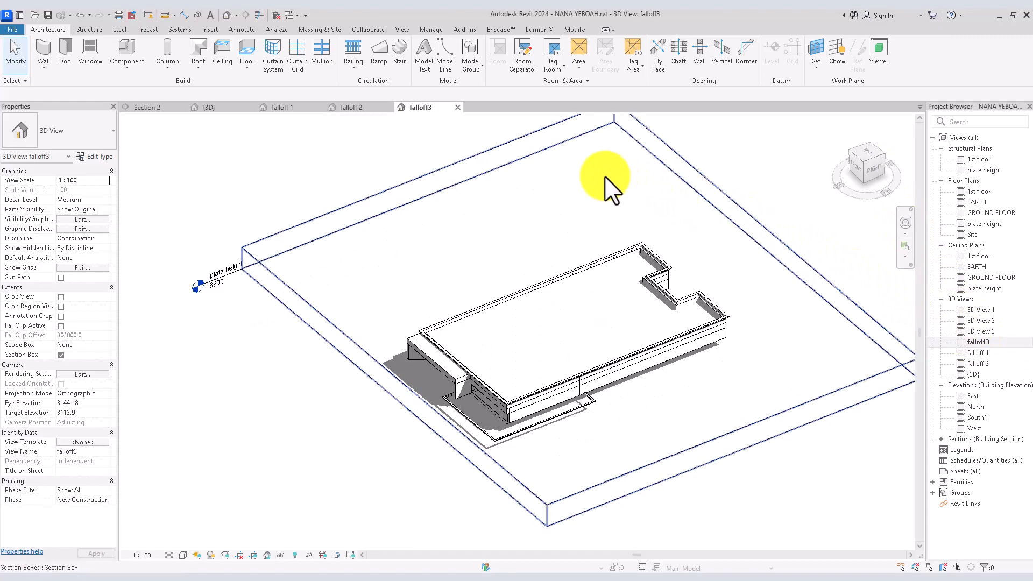
left_click(494, 146)
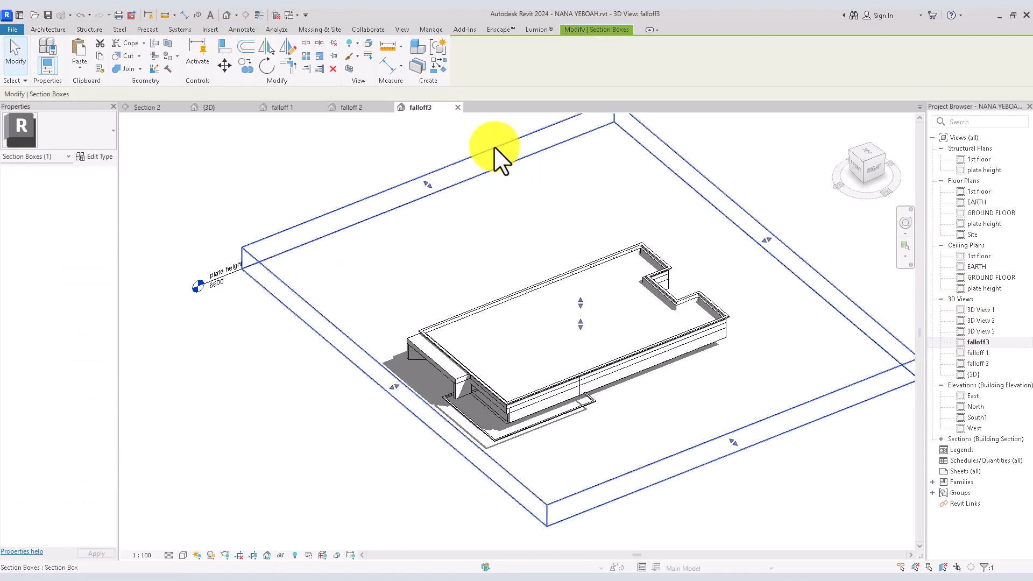
left_click(357, 46)
left_click(374, 59)
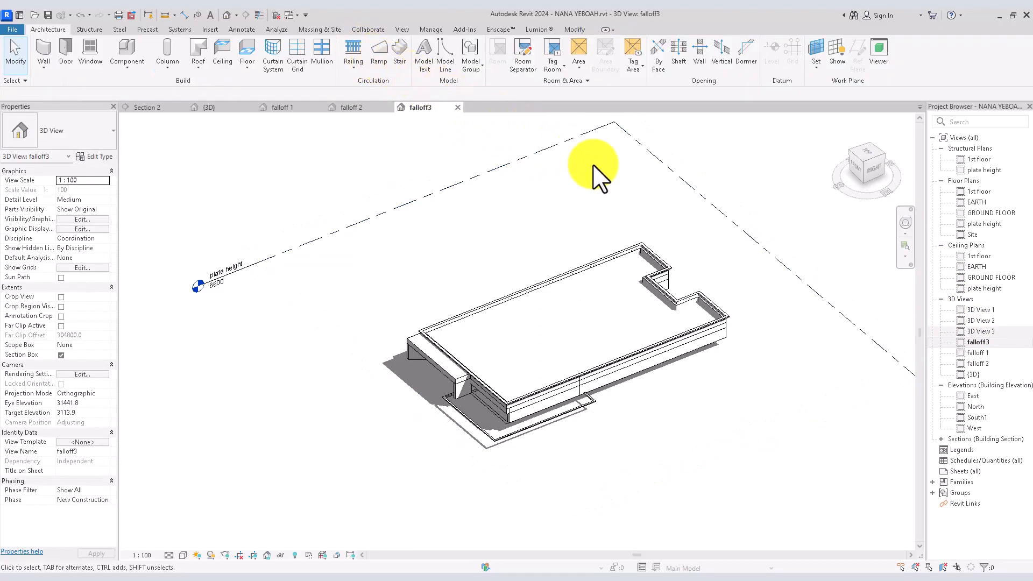
- Open the falloff 1 view and hide its section box outline
double_click(980, 352)
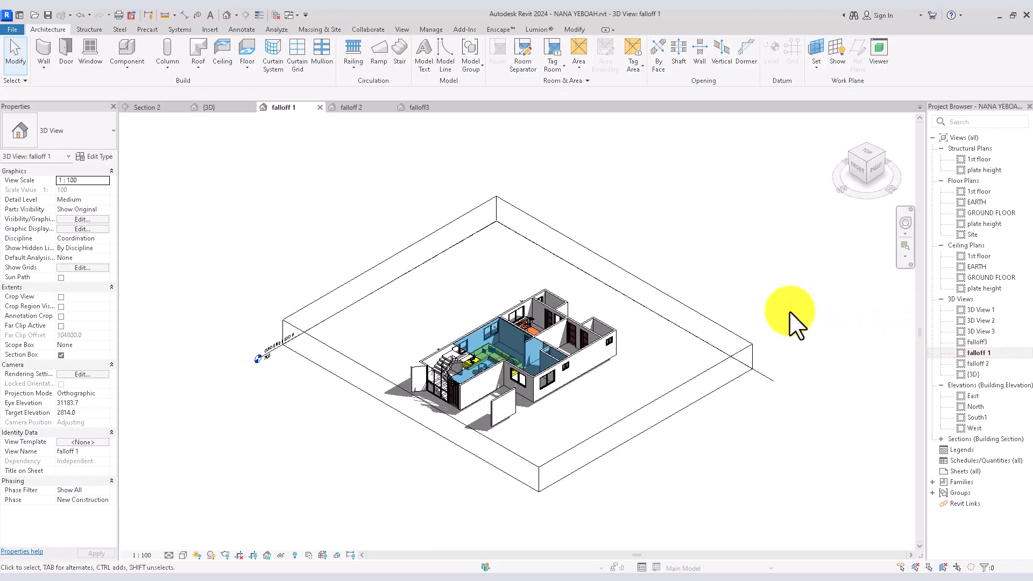
left_click(629, 280)
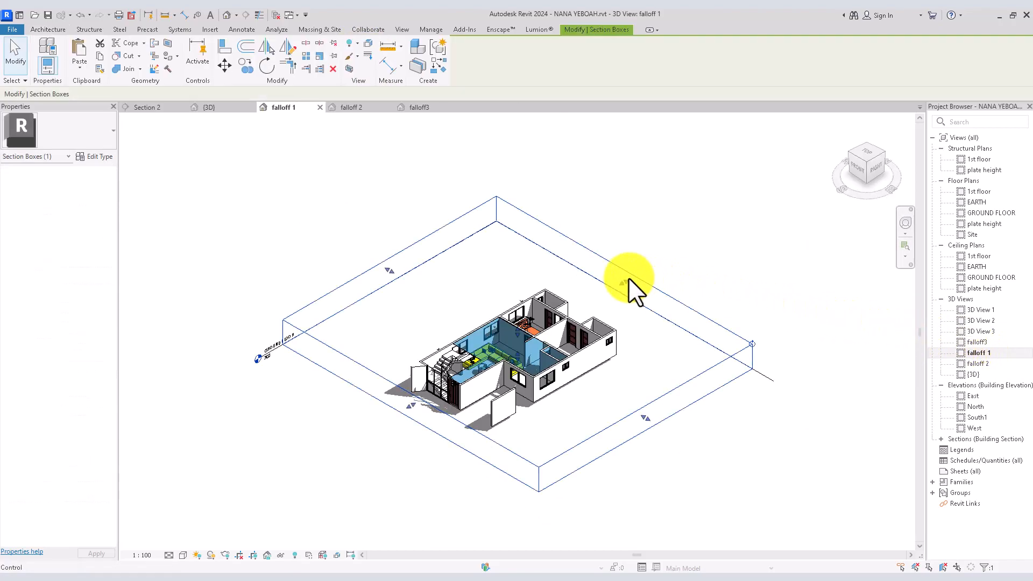
left_click(356, 43)
left_click(370, 58)
- Open the falloff 2 view and hide its section box as an element in the view
left_click(974, 365)
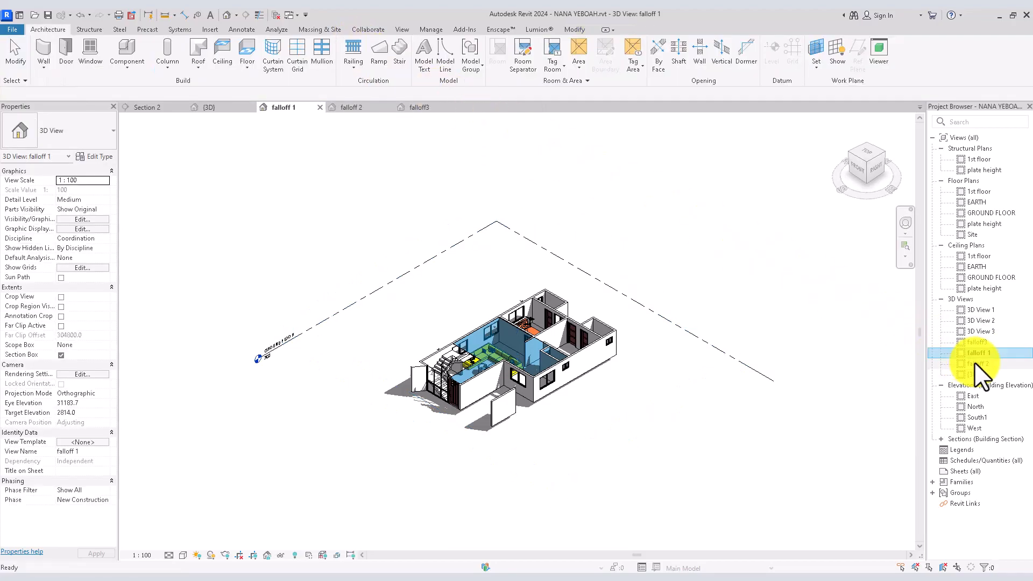
double_click(1012, 366)
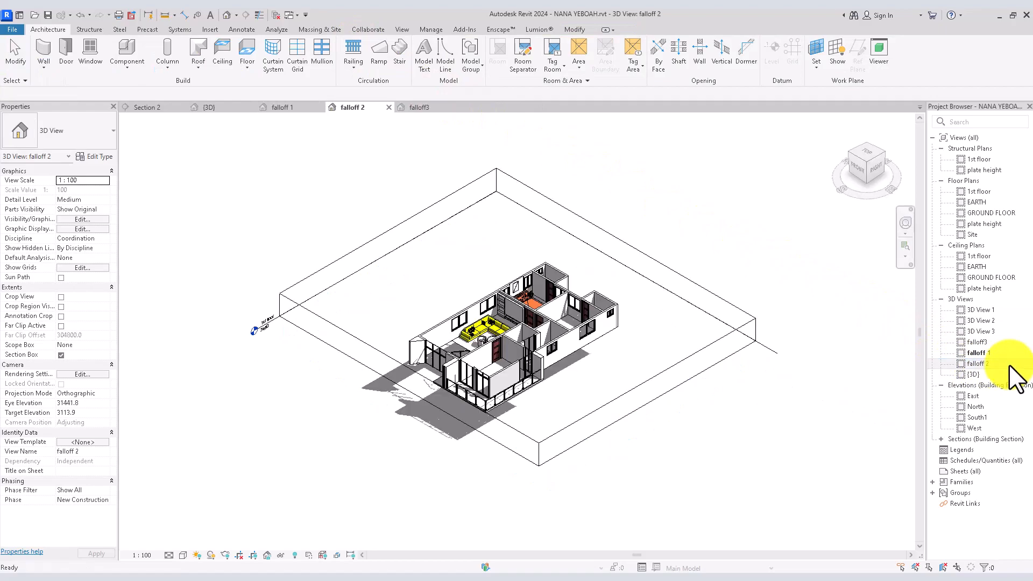
left_click(683, 276)
left_click(350, 44)
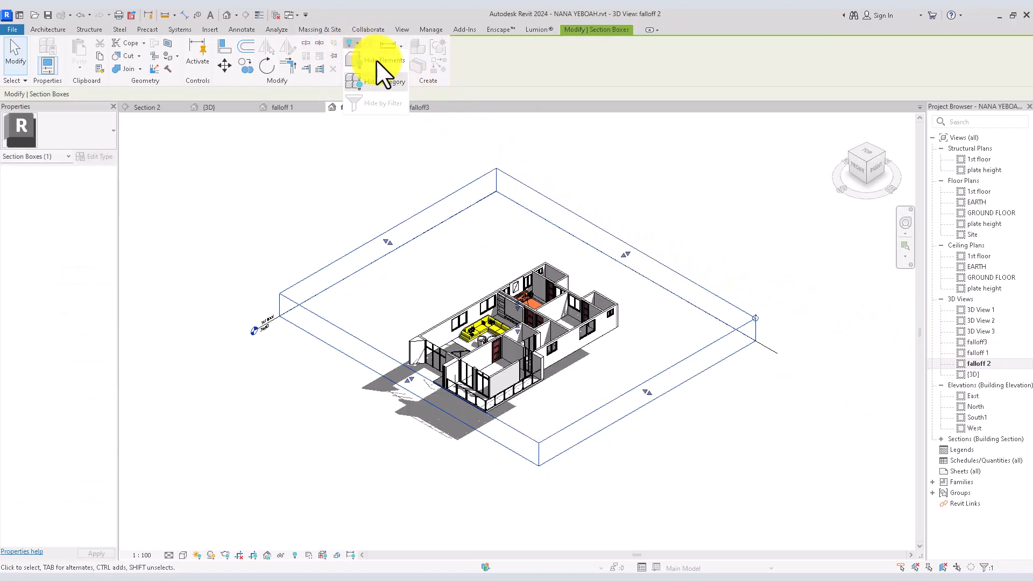
left_click(379, 61)
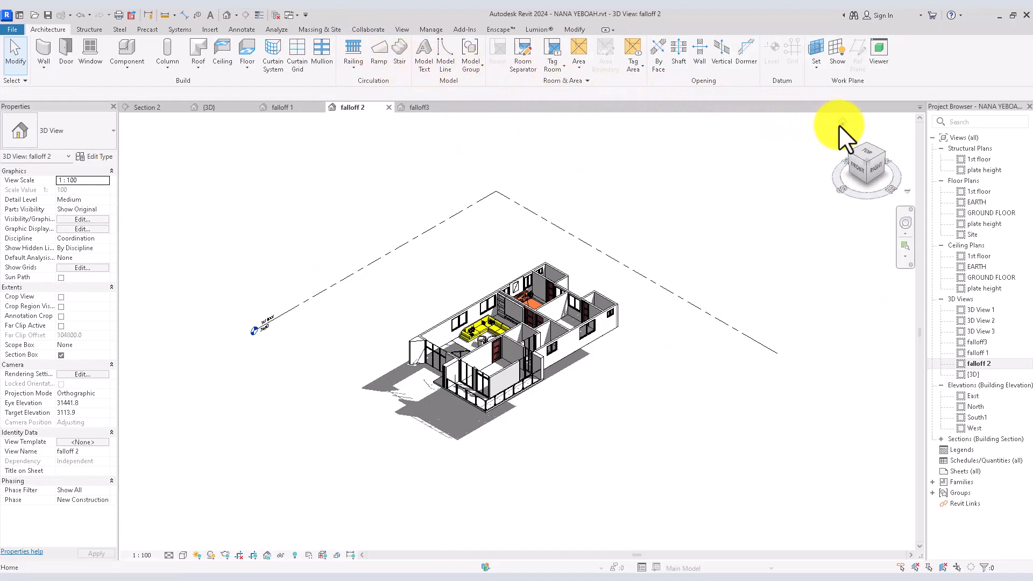
- Return the falloff 2, falloff 1 and falloff3 views to their home orientation, one after another
left_click(838, 125)
left_click(976, 352)
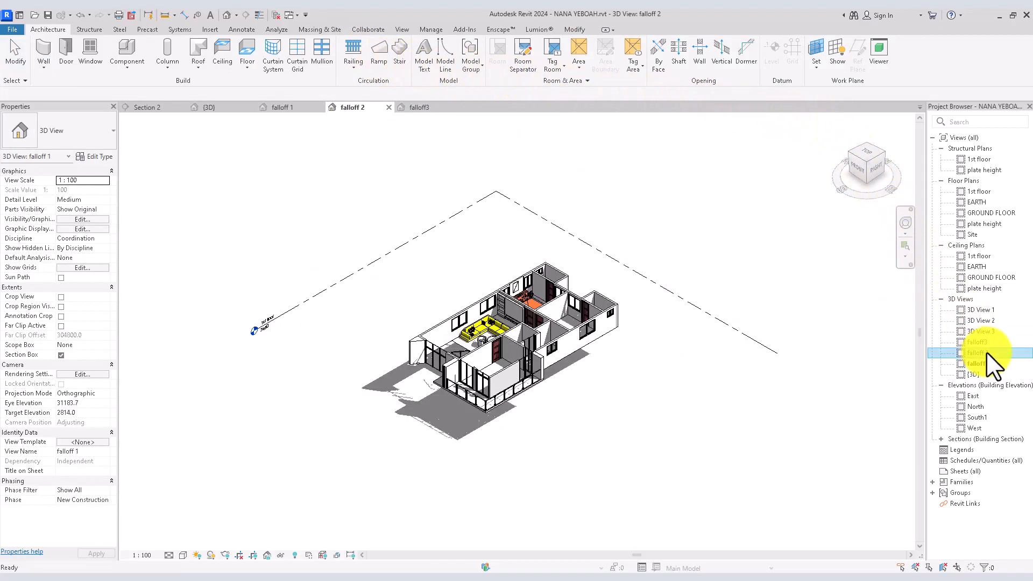
double_click(995, 352)
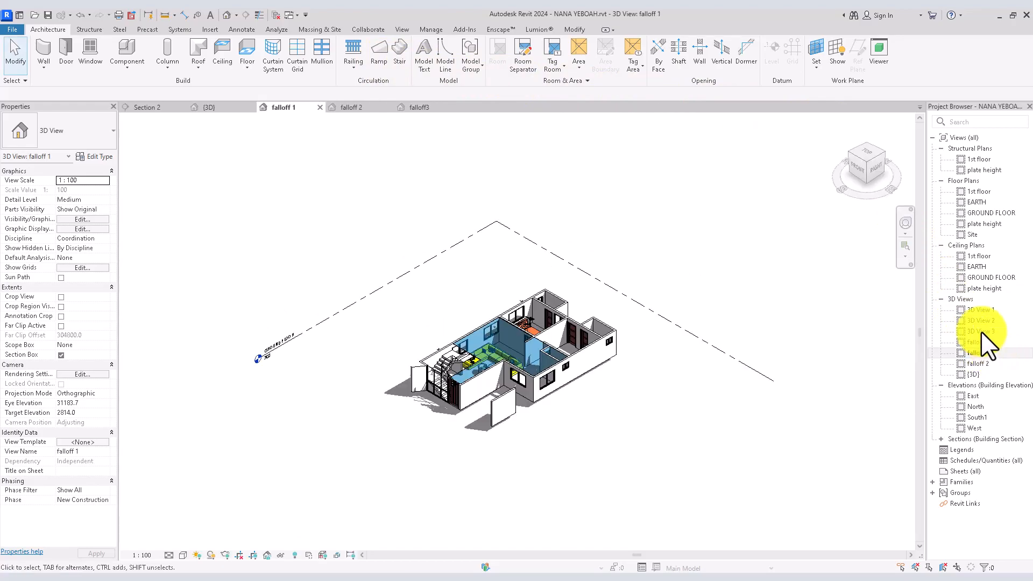
left_click(838, 126)
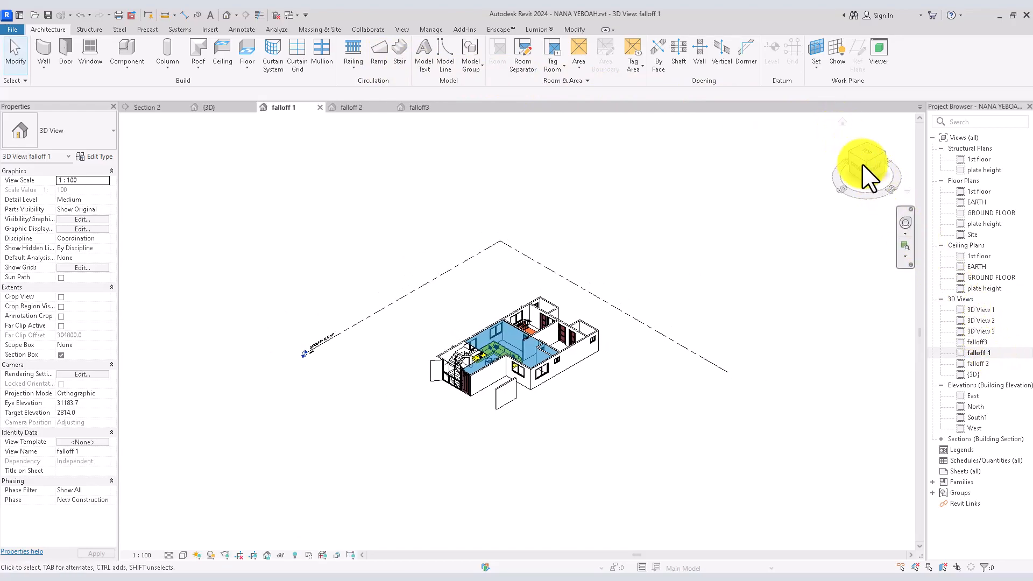
double_click(978, 343)
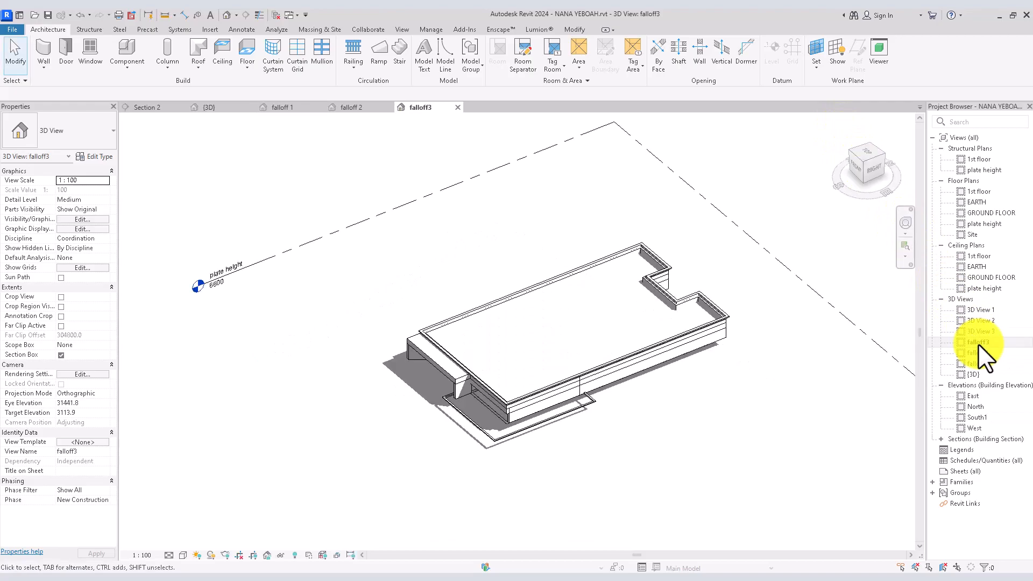
left_click(841, 122)
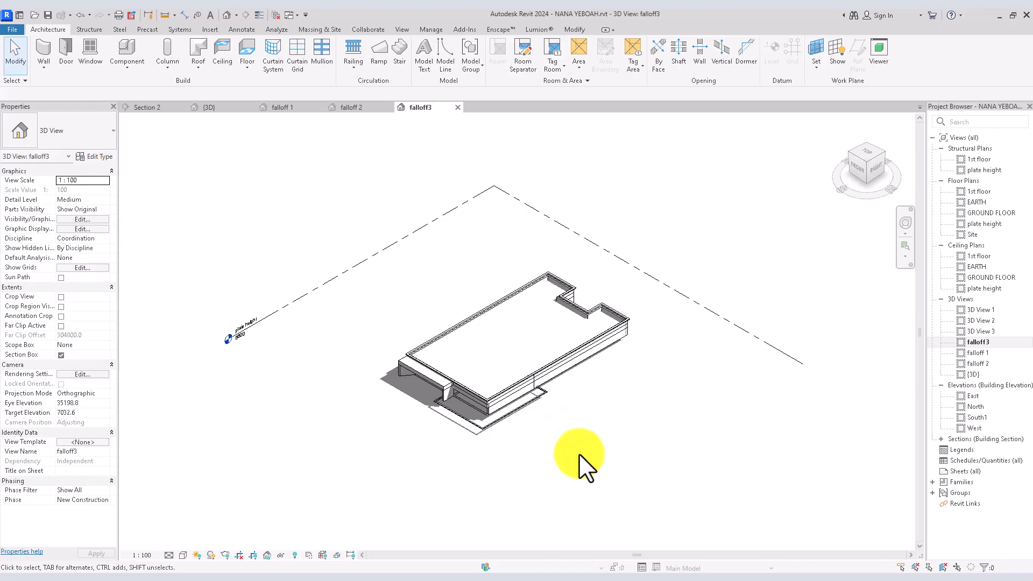
- Create a new sheet, loading the title block family ending in SHEET.0005 and using its A0 portrait type
right_click(958, 472)
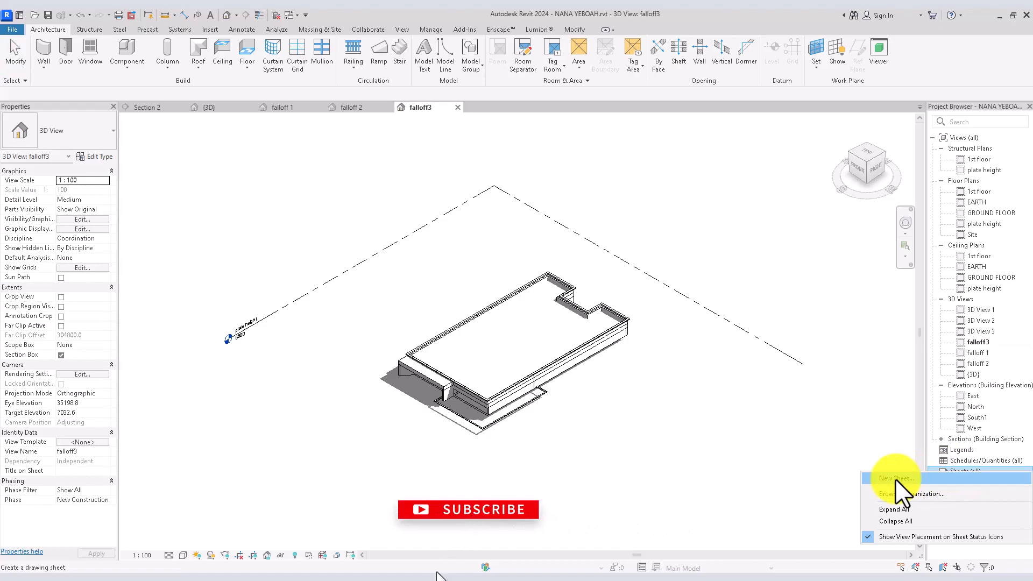
left_click(895, 479)
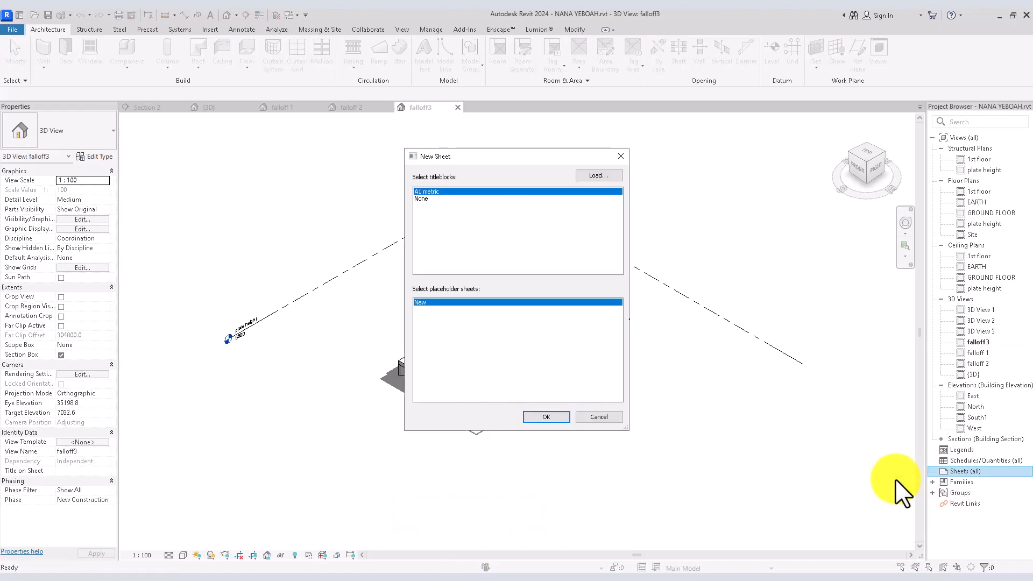
left_click(595, 176)
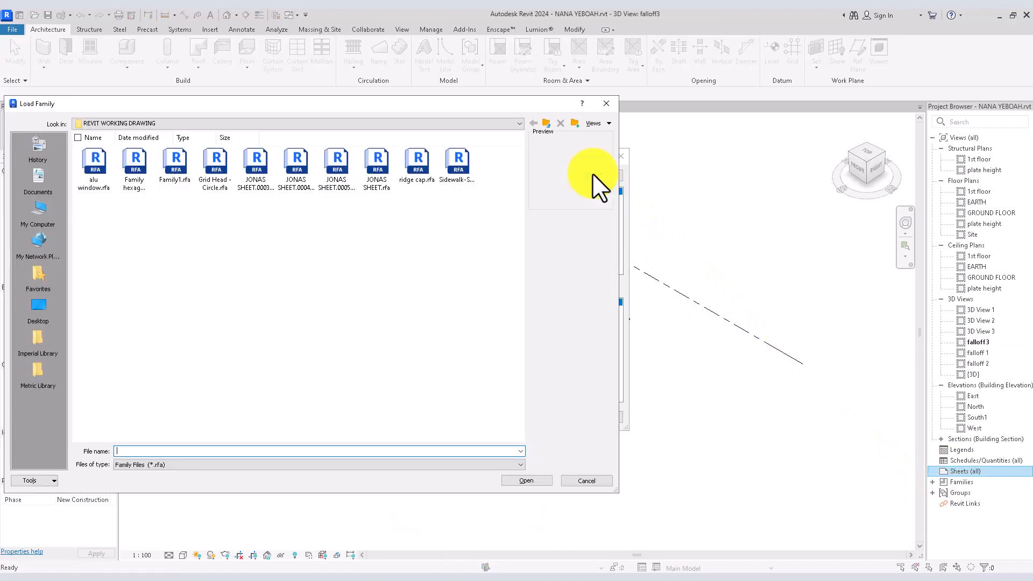
left_click(340, 176)
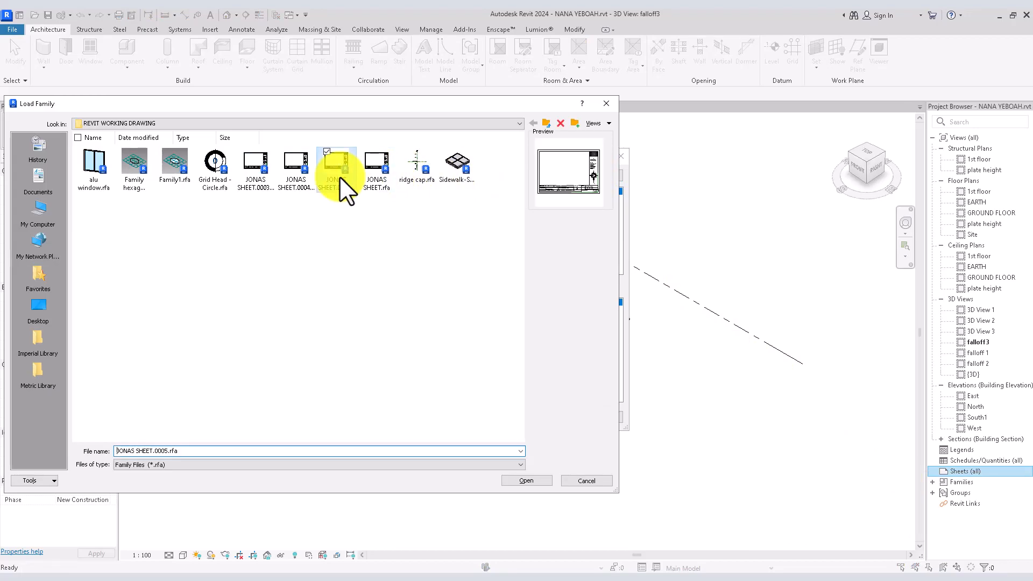
left_click(533, 481)
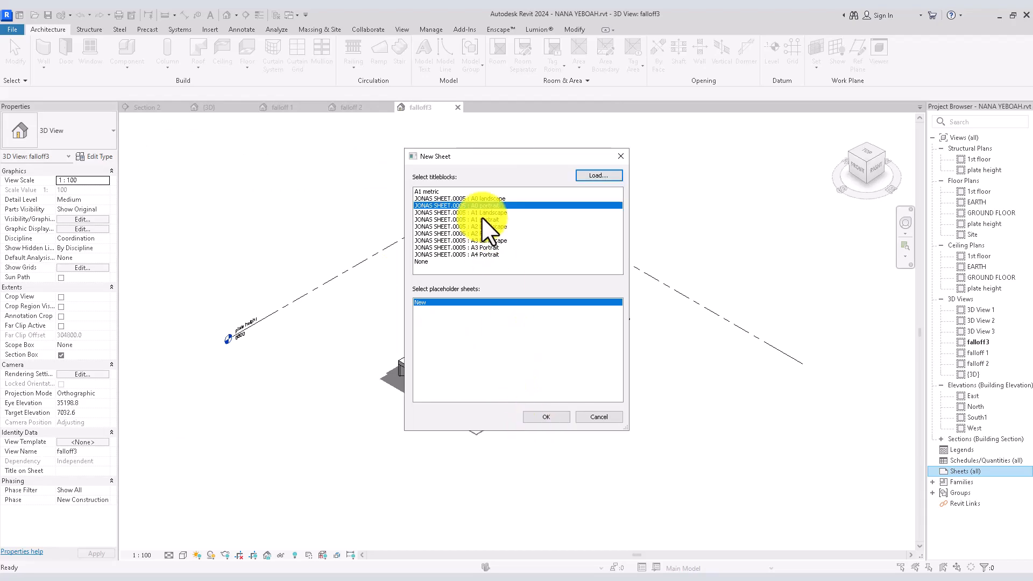
left_click(547, 417)
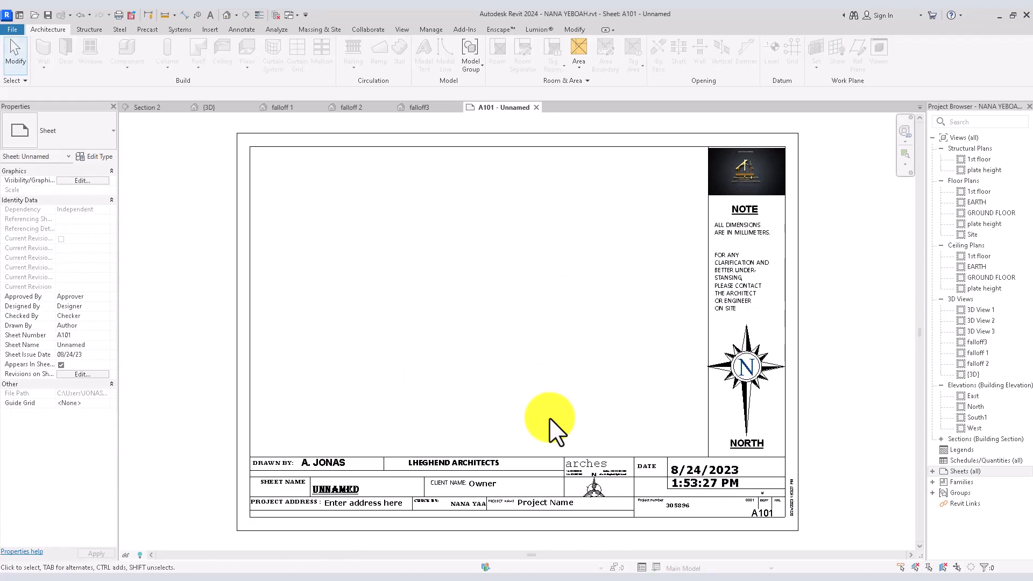
- Place the falloff 1 view on the lower part of sheet A101 and the falloff 2 view directly above it
scroll(550, 418, "down", 2)
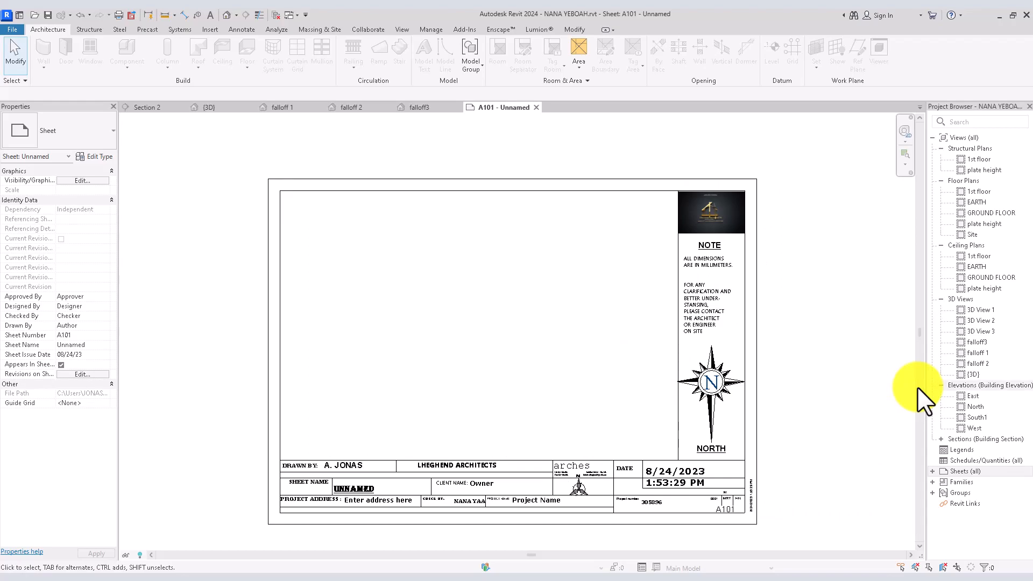
left_click(992, 353)
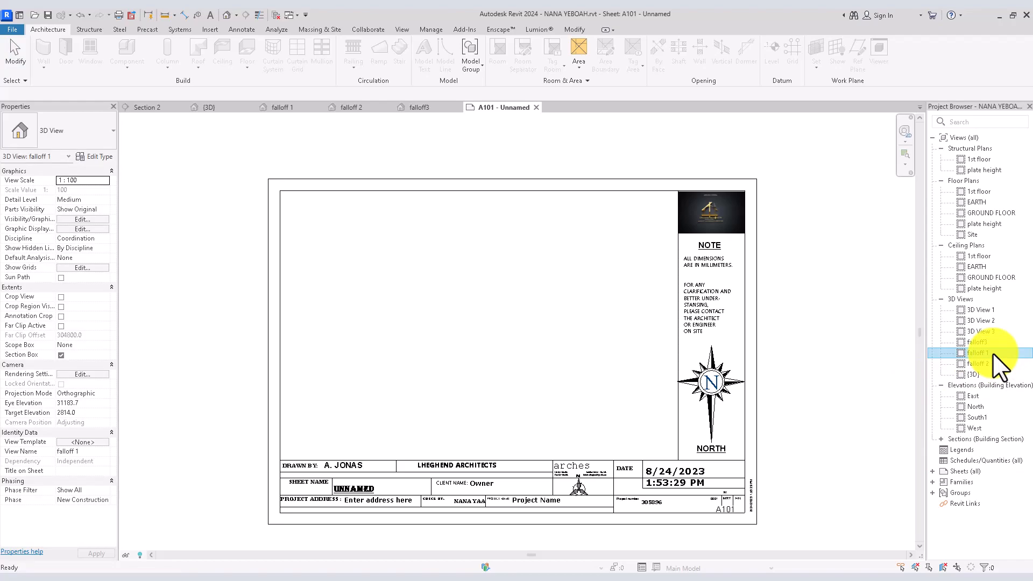
left_click_drag(992, 353, 454, 392)
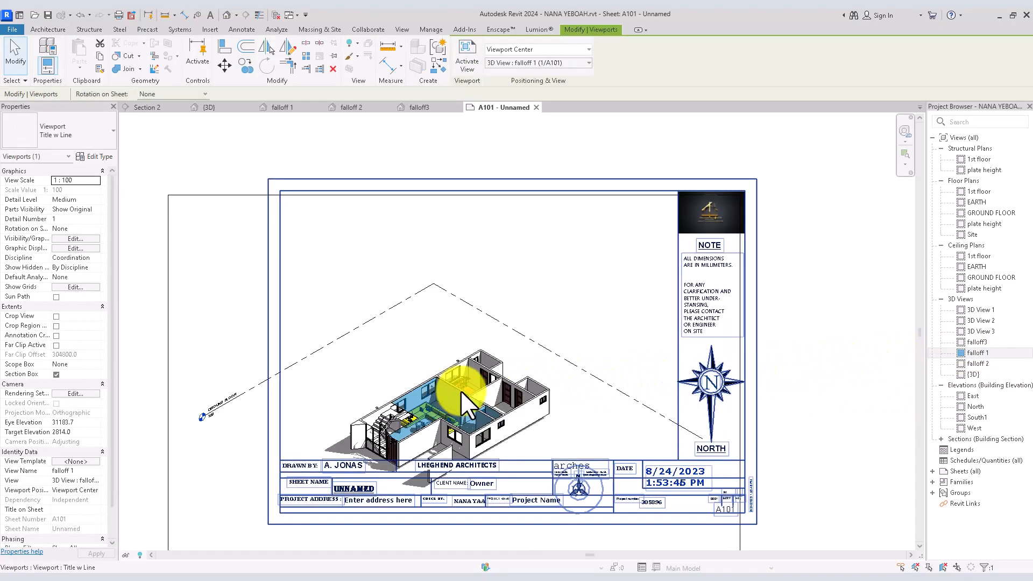
left_click(1001, 364)
left_click_drag(1002, 367, 453, 288)
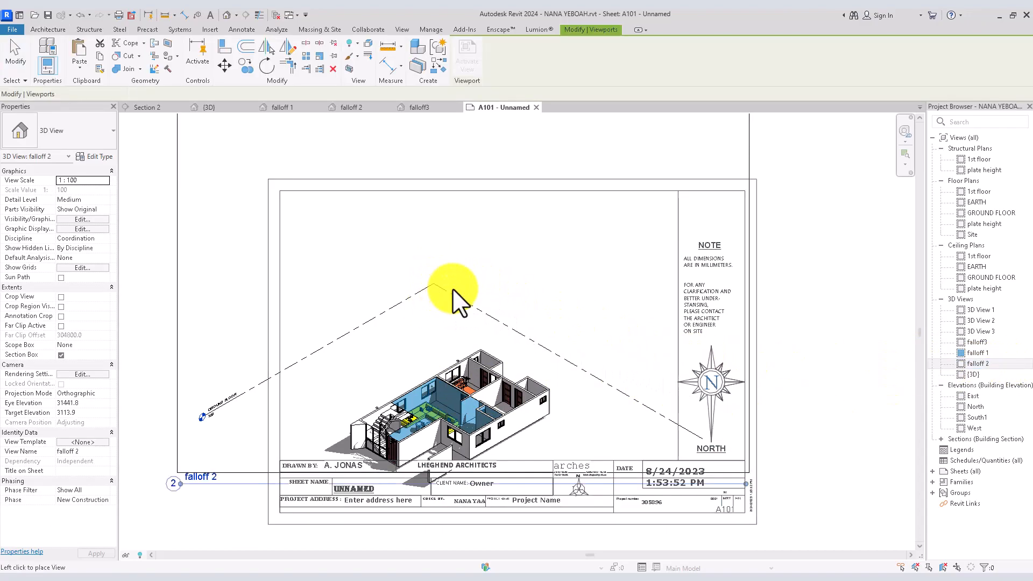
left_click(453, 280)
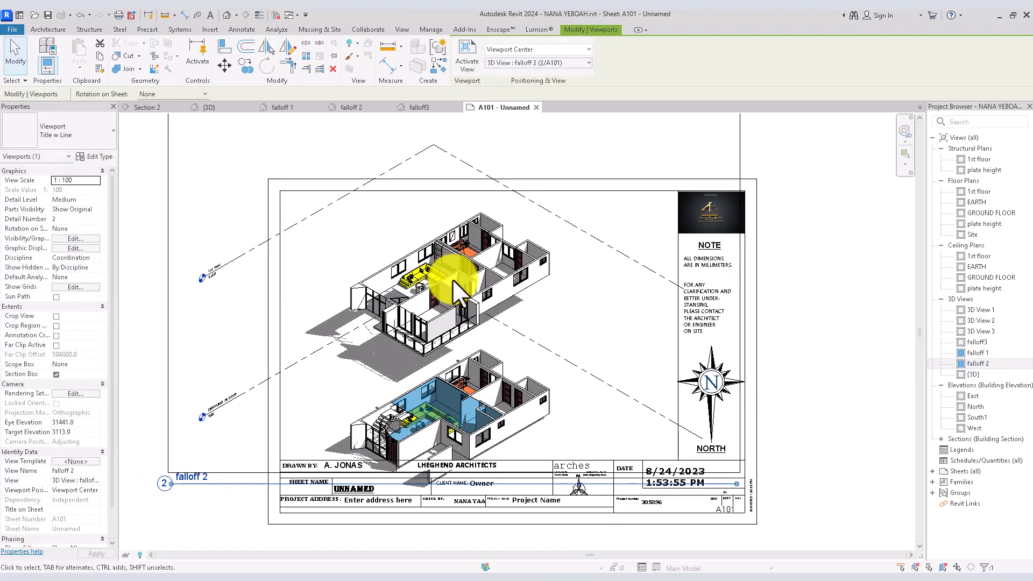
- Place the falloff3 view on the sheet, vertically aligned above the falloff 2 viewport
scroll(453, 279, "down", 4)
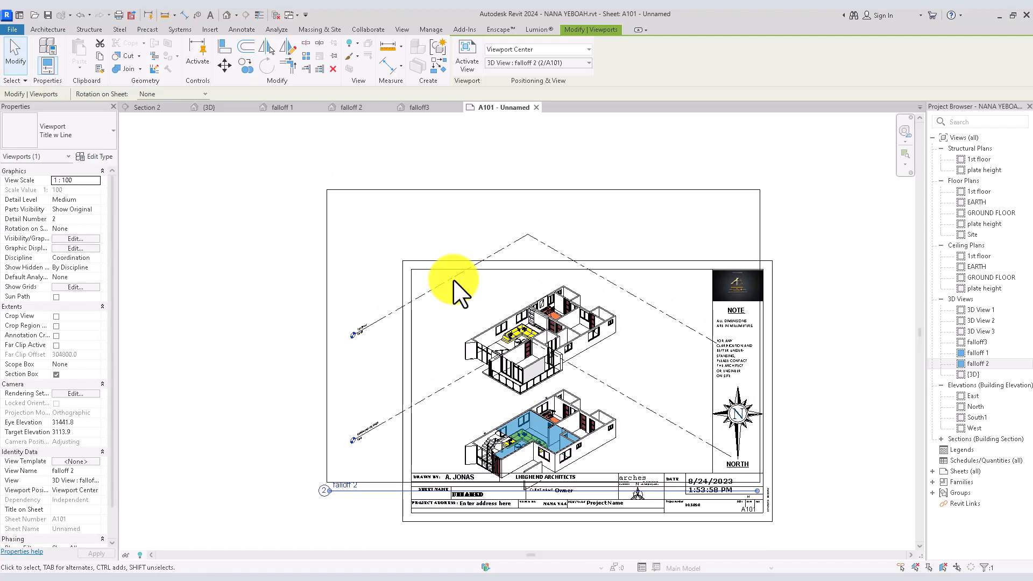
left_click(987, 343)
left_click_drag(995, 345, 531, 218)
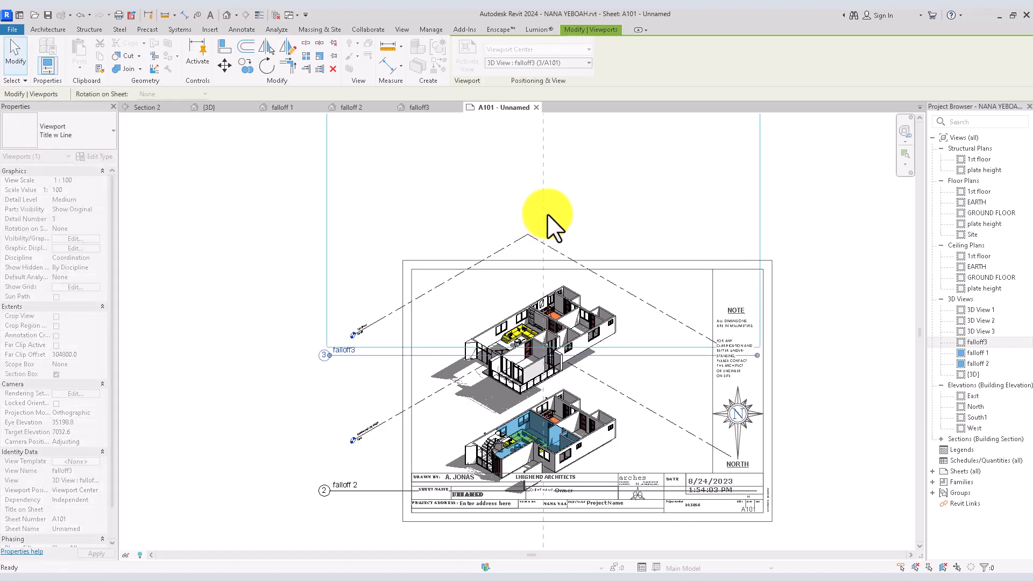
left_click(547, 214)
key("z")
key("f")
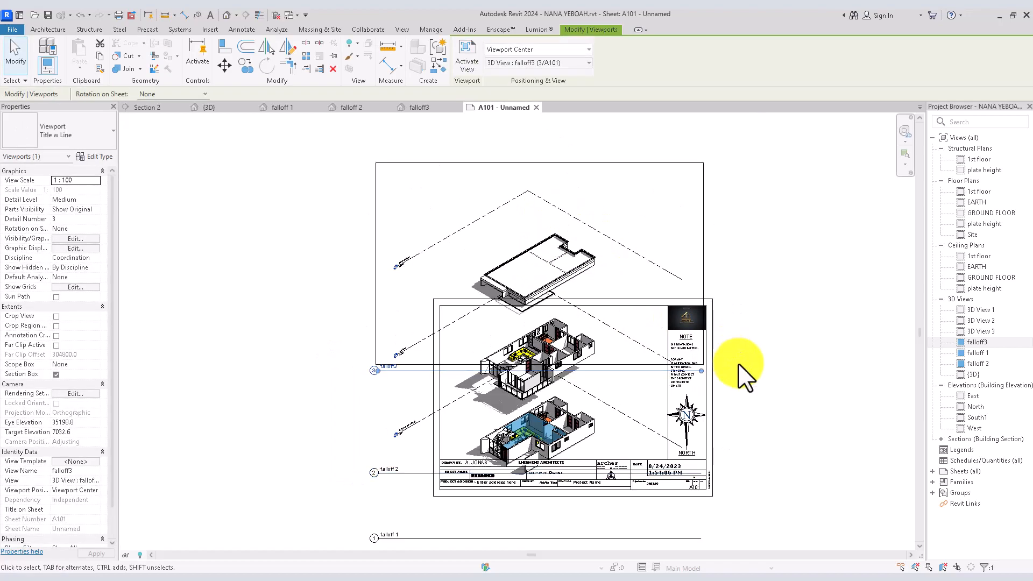
- Hide the title block element on sheet A101, leaving the three viewports displayed
left_click(439, 398)
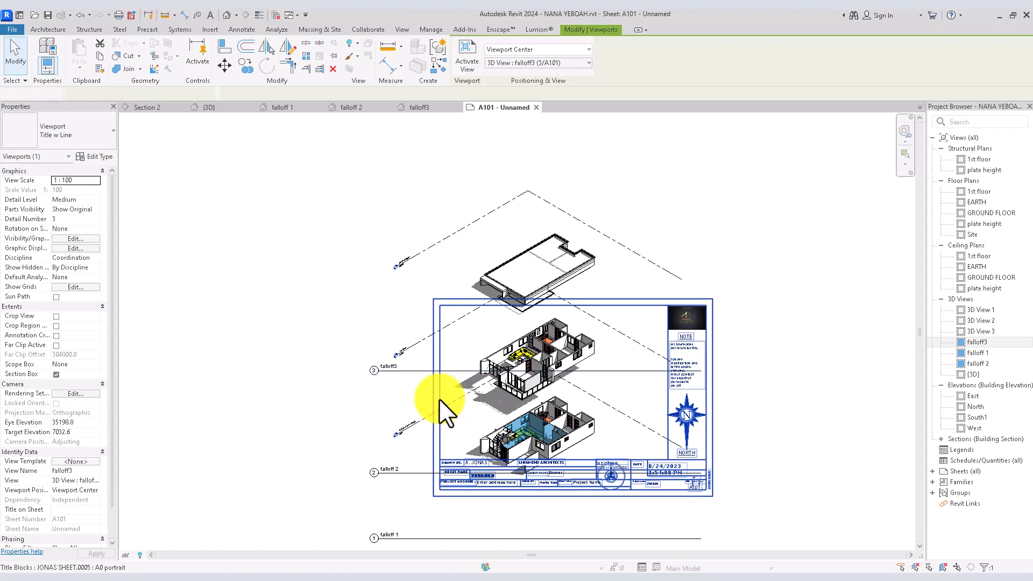
left_click(357, 43)
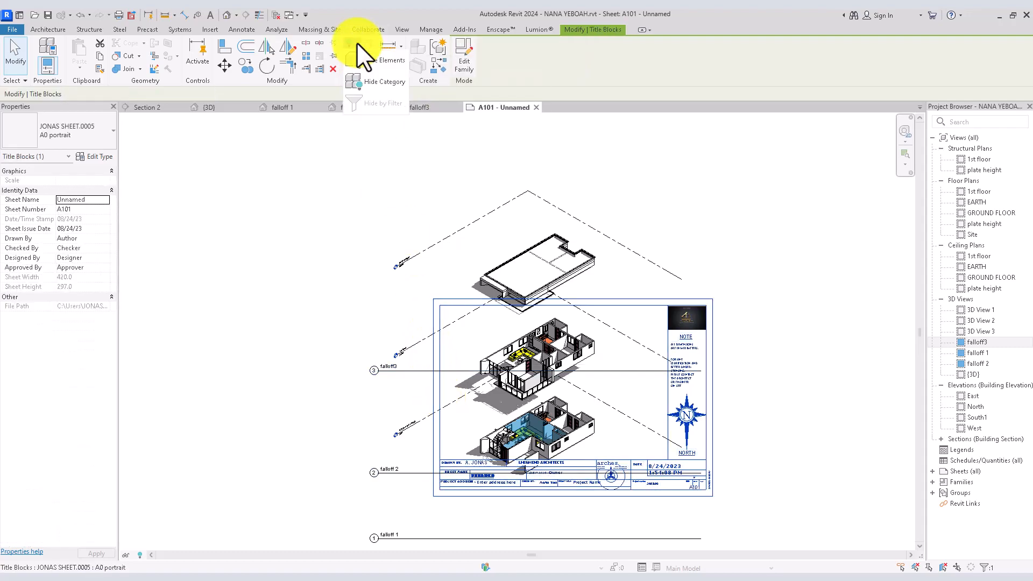
left_click(377, 62)
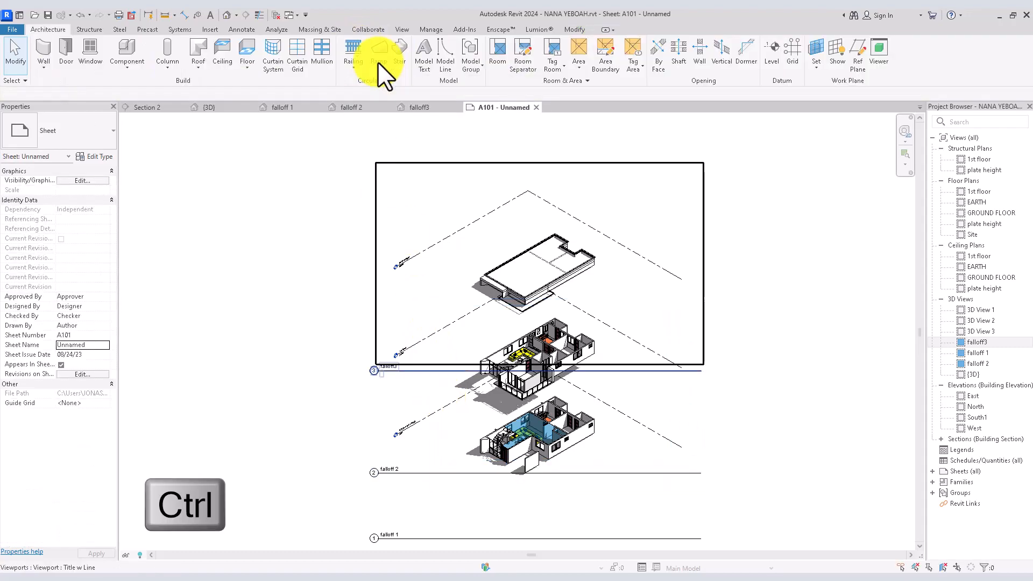
- Set Show Title to No in the Title w Line viewport type used by the falloff3, falloff 2 and falloff 1 viewports
left_click(393, 370)
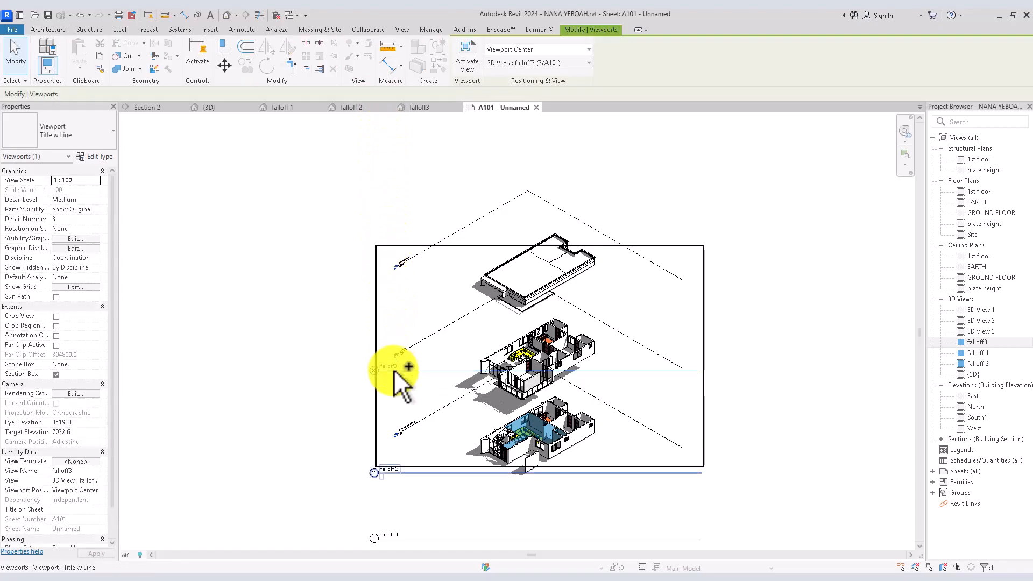
left_click(407, 472, "ctrl")
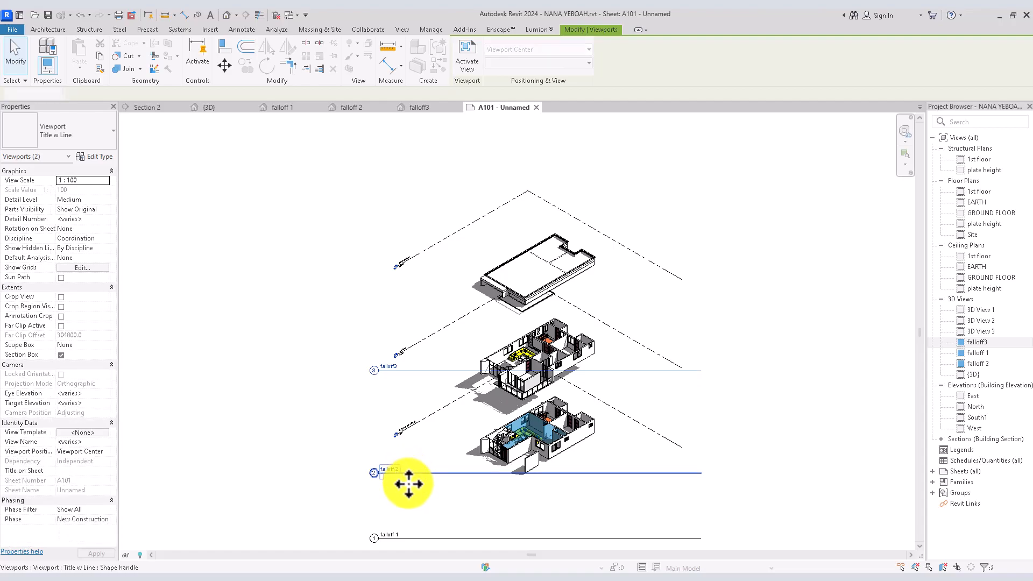
left_click(418, 540, "ctrl")
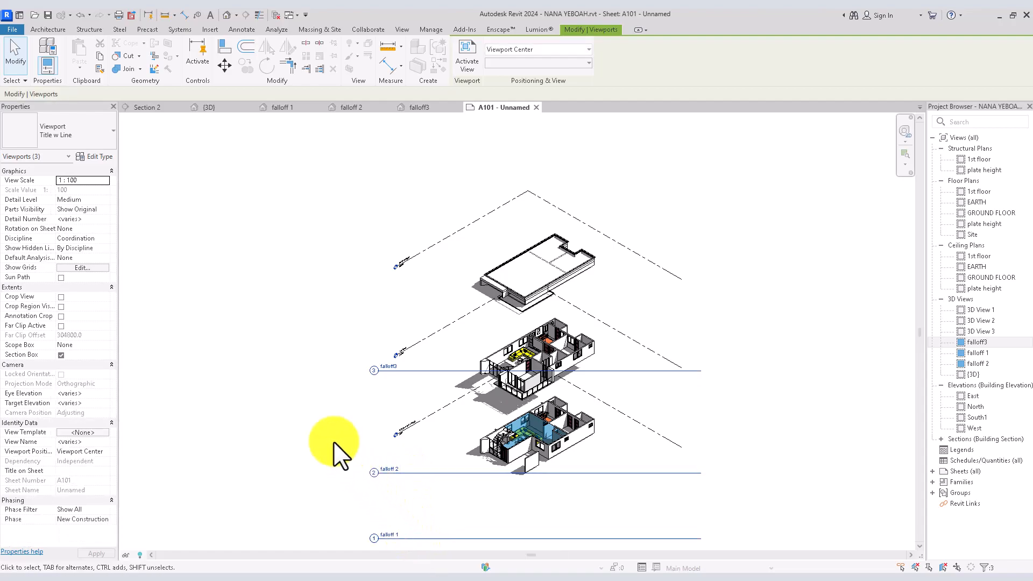
left_click(96, 157)
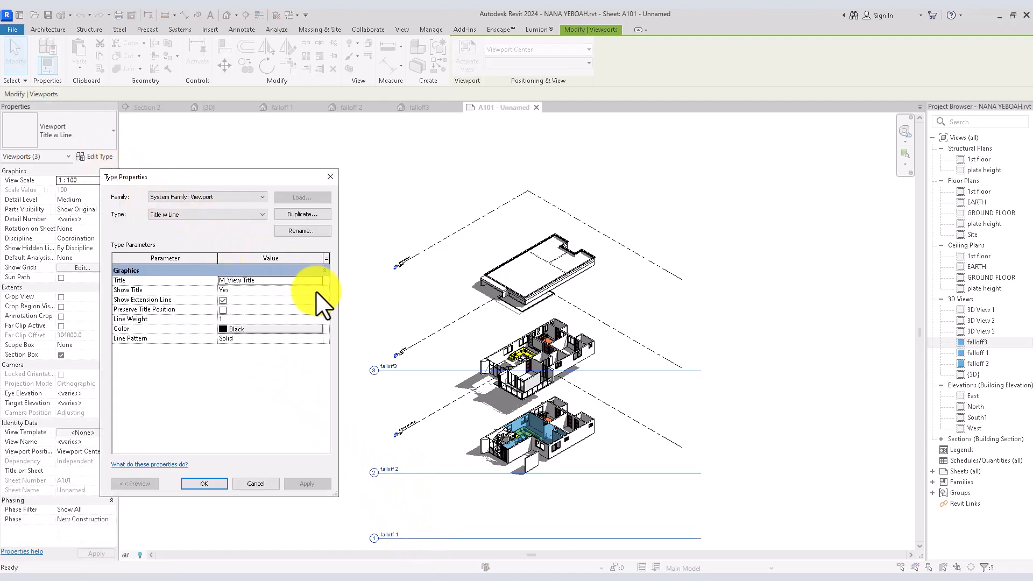
left_click(318, 292)
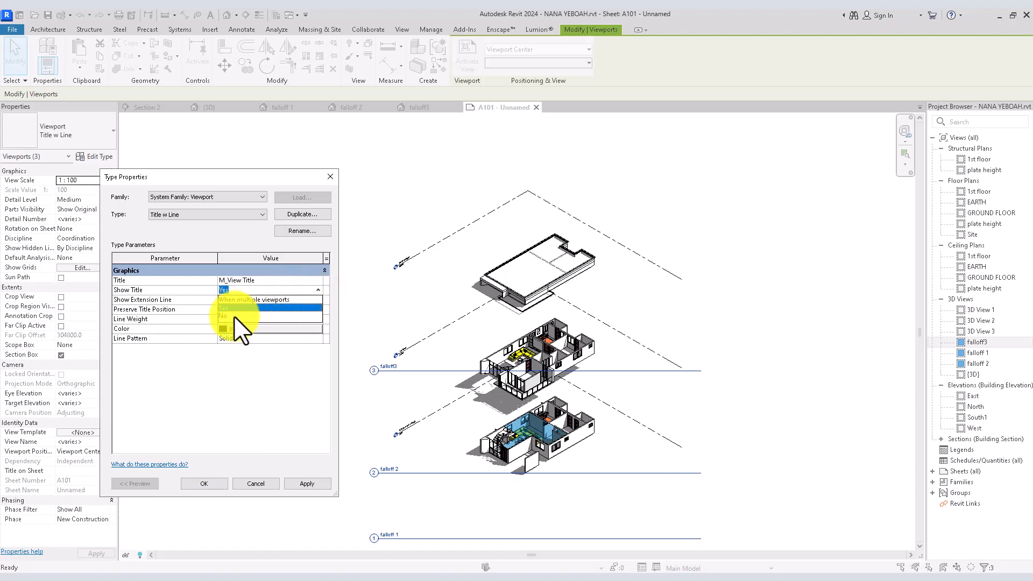
left_click(227, 317)
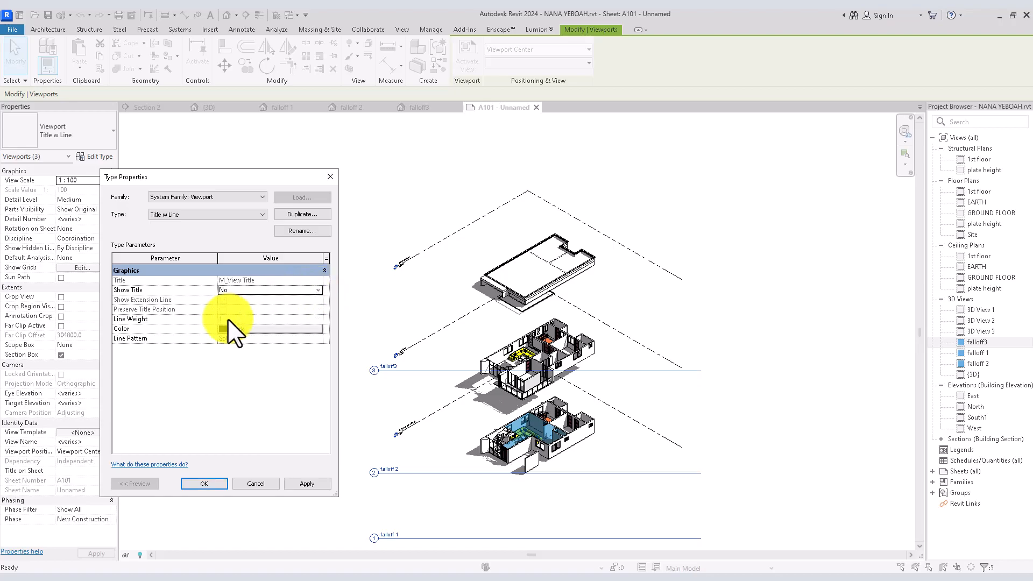
left_click(308, 483)
left_click(204, 484)
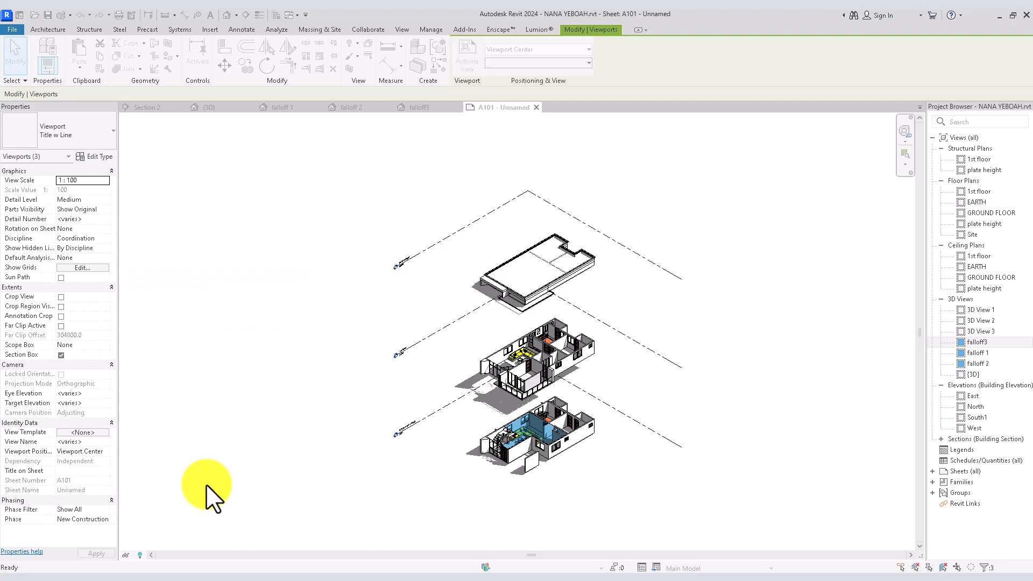
- Start drawing detail lines on sheet A101
left_click(242, 31)
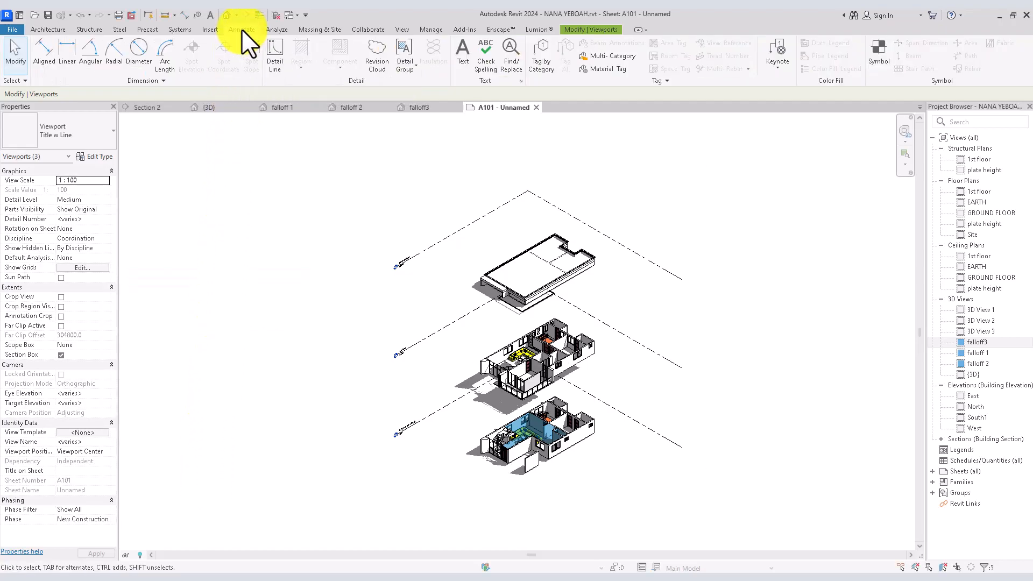
left_click(276, 53)
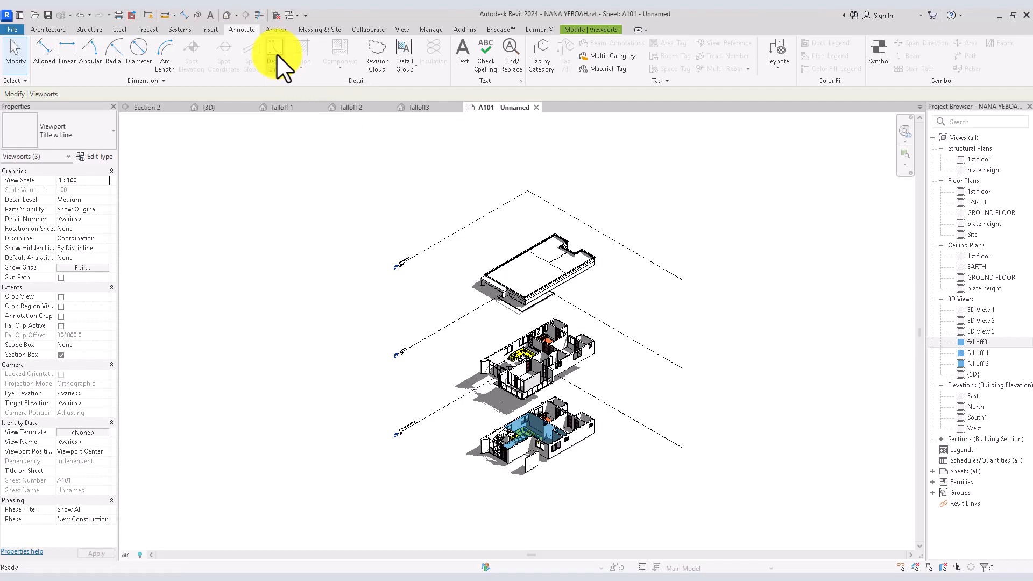
scroll(506, 193, "up", 5)
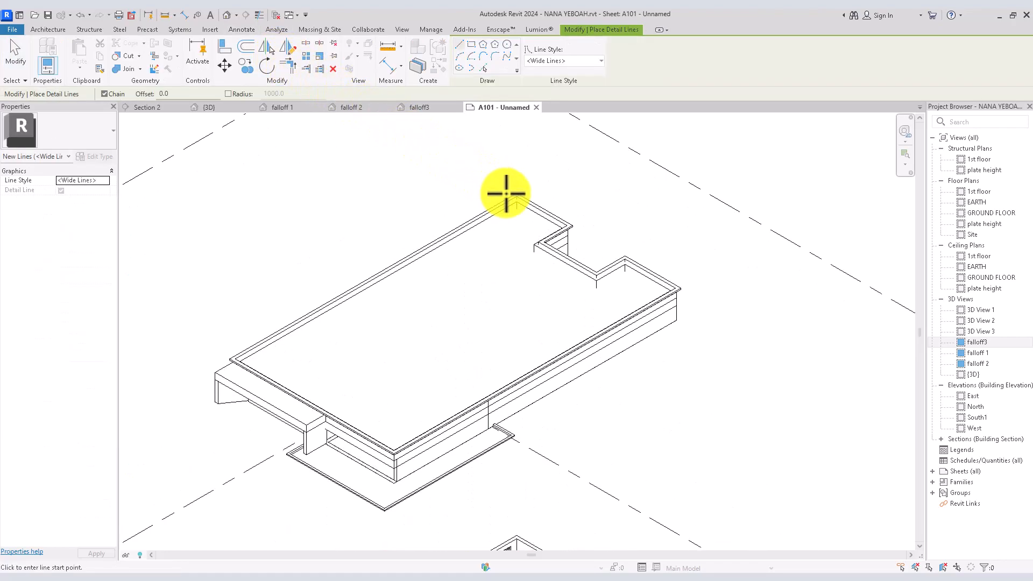
scroll(535, 143, "down", 8)
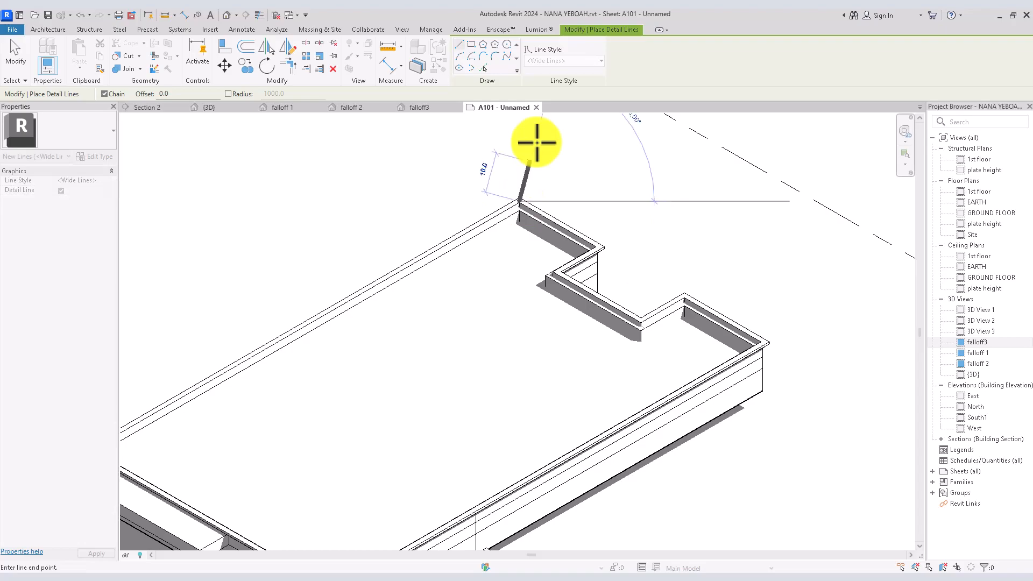
left_click(525, 166)
right_click(652, 189)
left_click(677, 196)
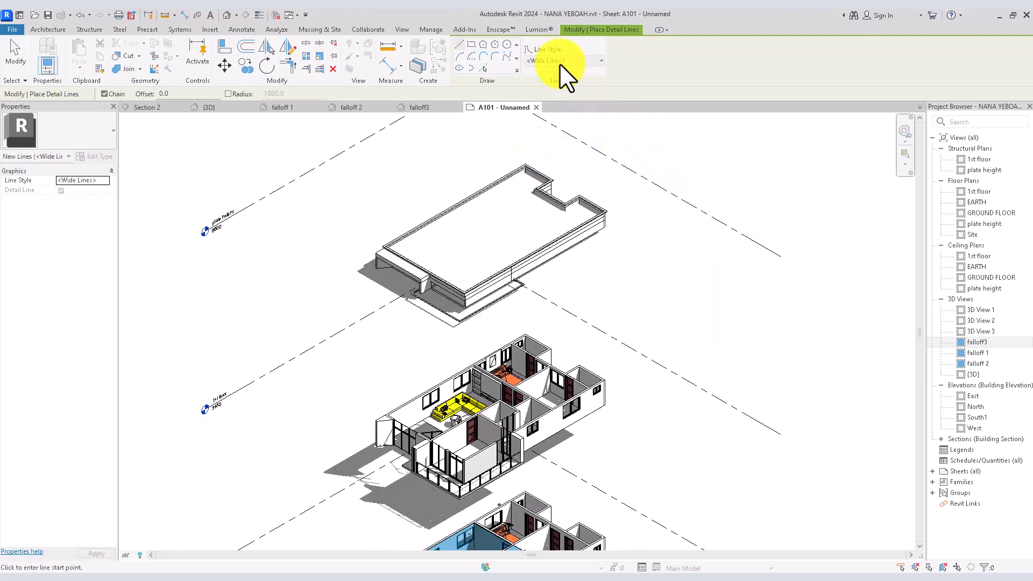
- Set the line style to <Centerline> and draw a vertical detail line from the roof's rear corner down to the matching ground-floor corner
left_click(560, 62)
left_click(563, 84)
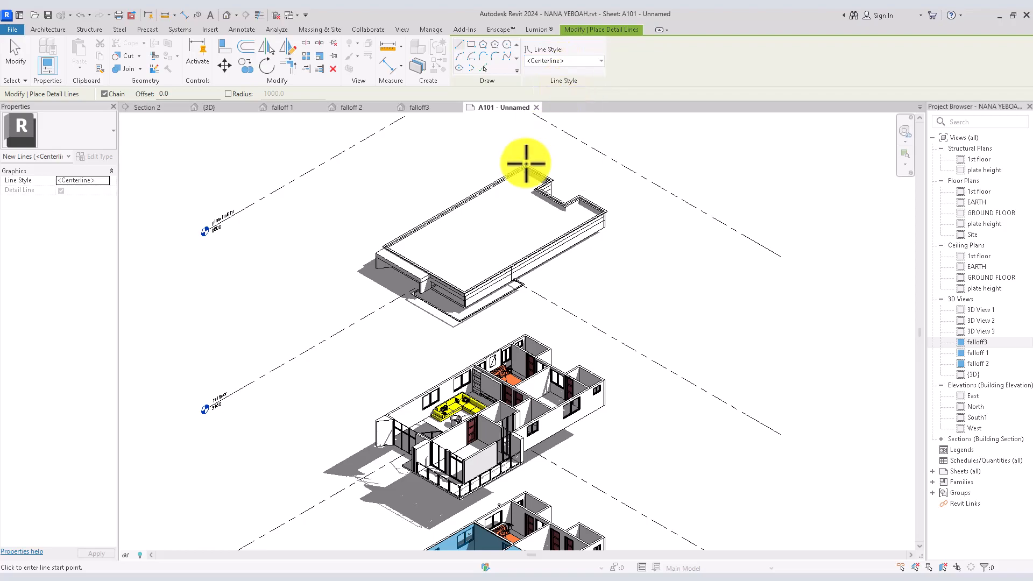
scroll(526, 163, "up", 6)
left_click(527, 163)
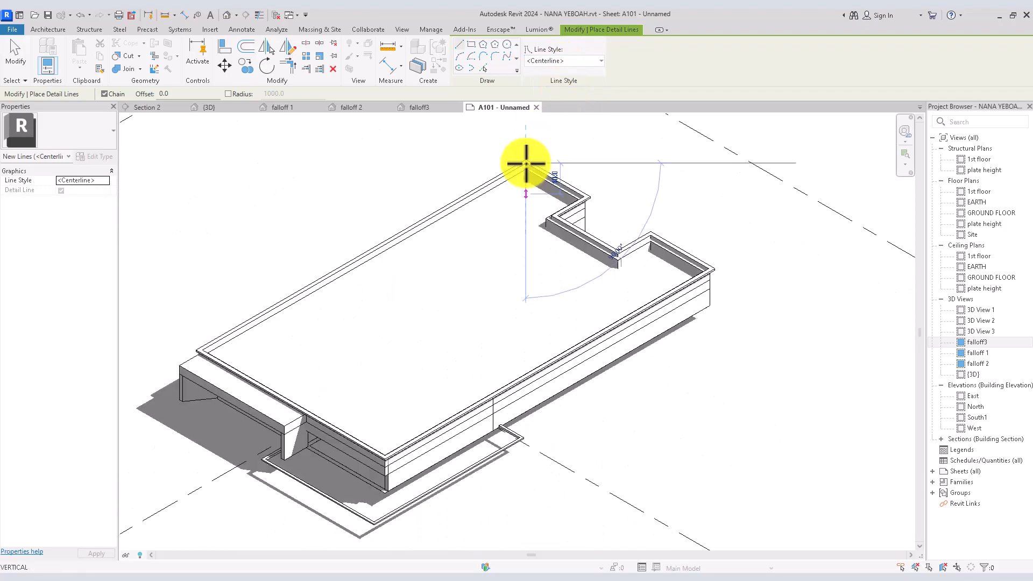
scroll(526, 162, "down", 5)
scroll(532, 185, "up", 3)
scroll(561, 312, "up", 5)
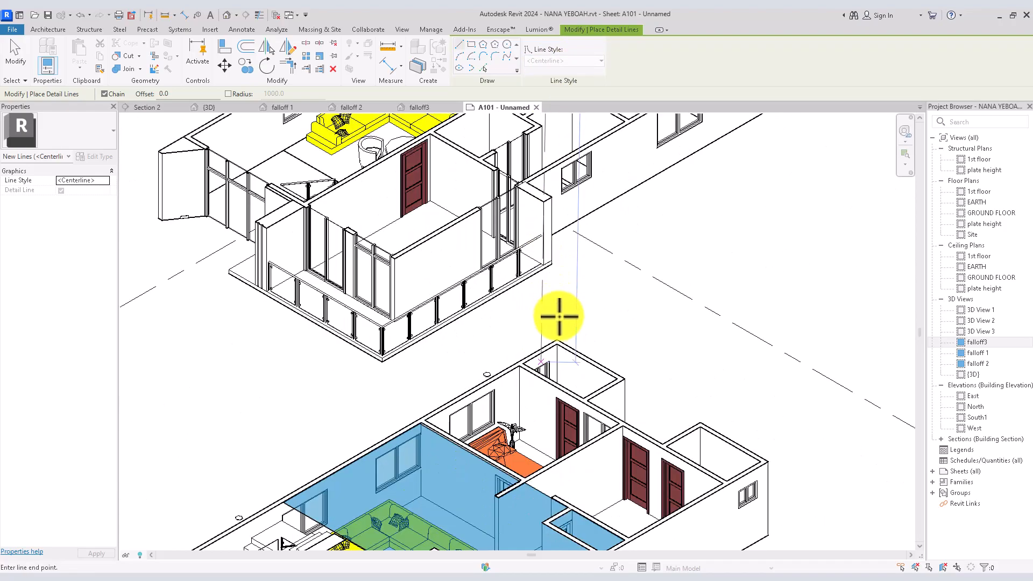
right_click(648, 264)
key("Escape")
- Draw a vertical centerline detail line from the roof's right-hand corner in falloff3 down to the matching wall corner in falloff 1
scroll(649, 264, "down", 5)
scroll(644, 265, "down", 4)
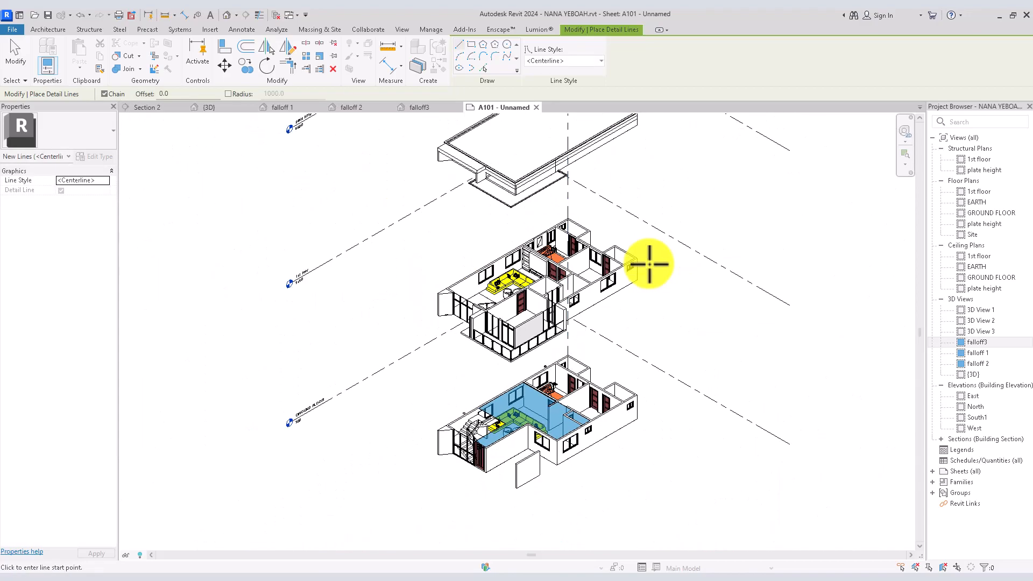
scroll(639, 253, "up", 4)
scroll(613, 226, "down", 5)
scroll(605, 213, "up", 5)
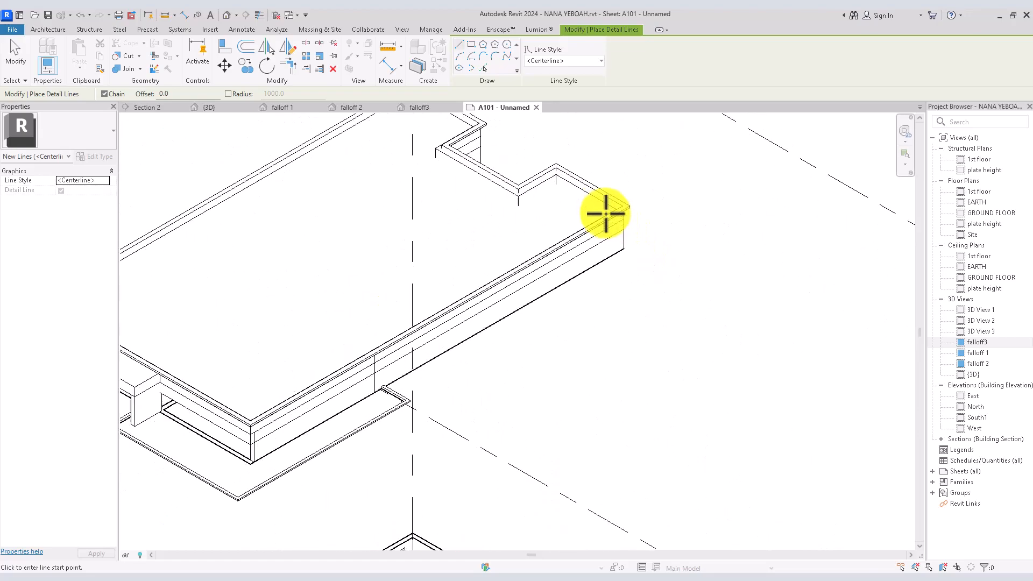
left_click(629, 216)
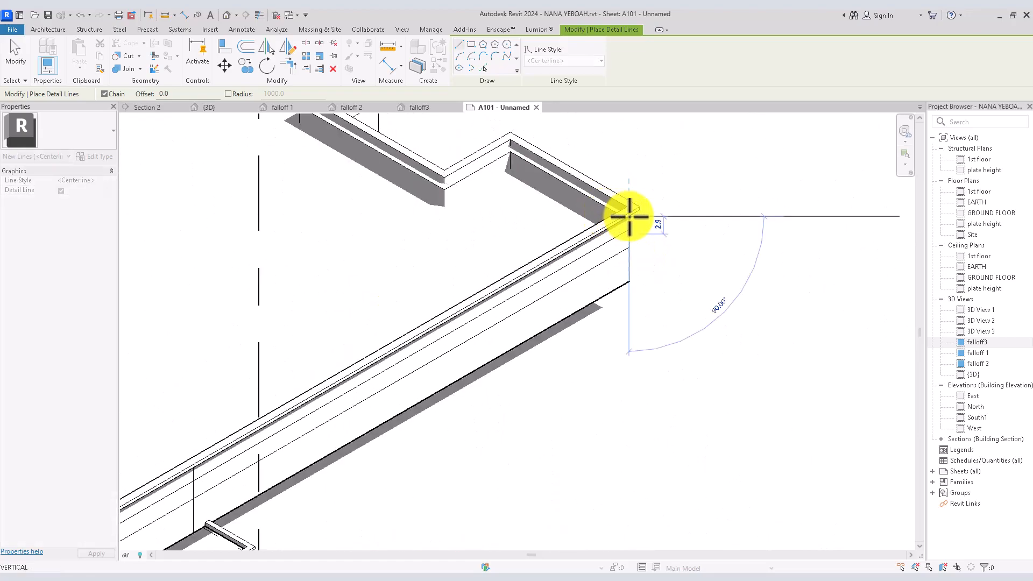
scroll(629, 217, "down", 5)
scroll(630, 215, "down", 2)
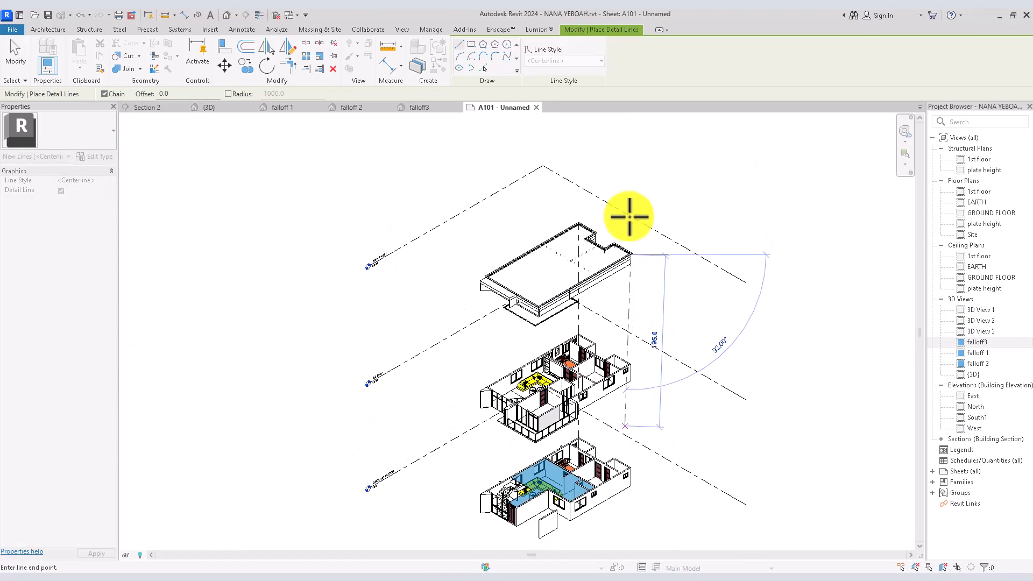
scroll(646, 334, "up", 7)
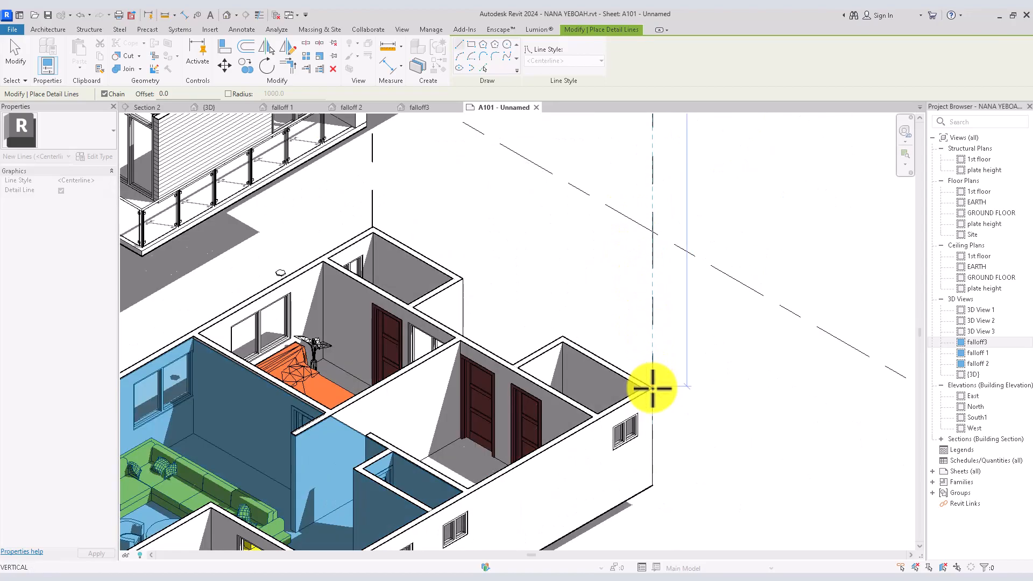
left_click(653, 389)
right_click(701, 320)
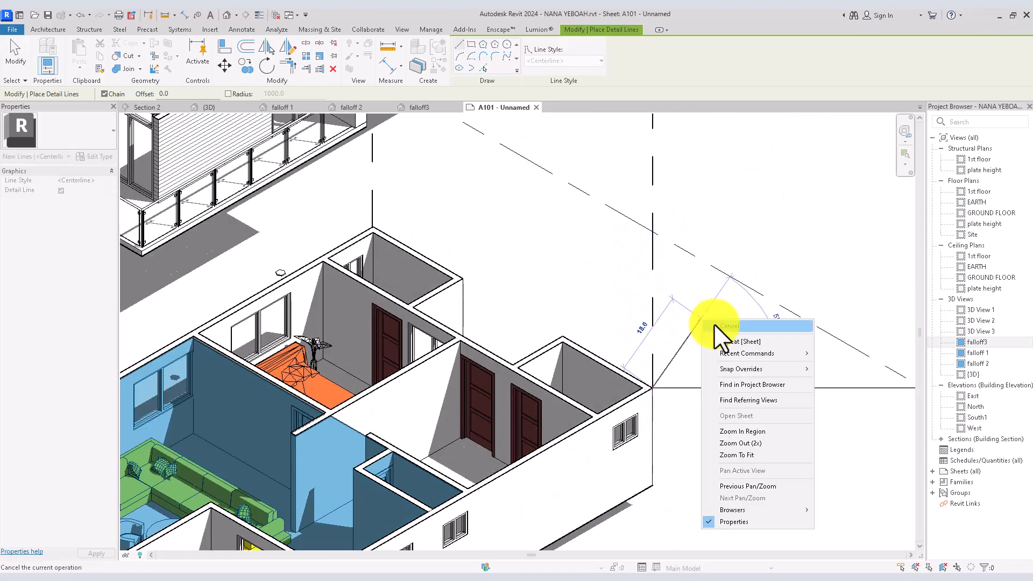
left_click(714, 324)
- Add vertical centerline detail lines connecting the left and front corners of the roof view to the ground-floor view
scroll(715, 325, "down", 3)
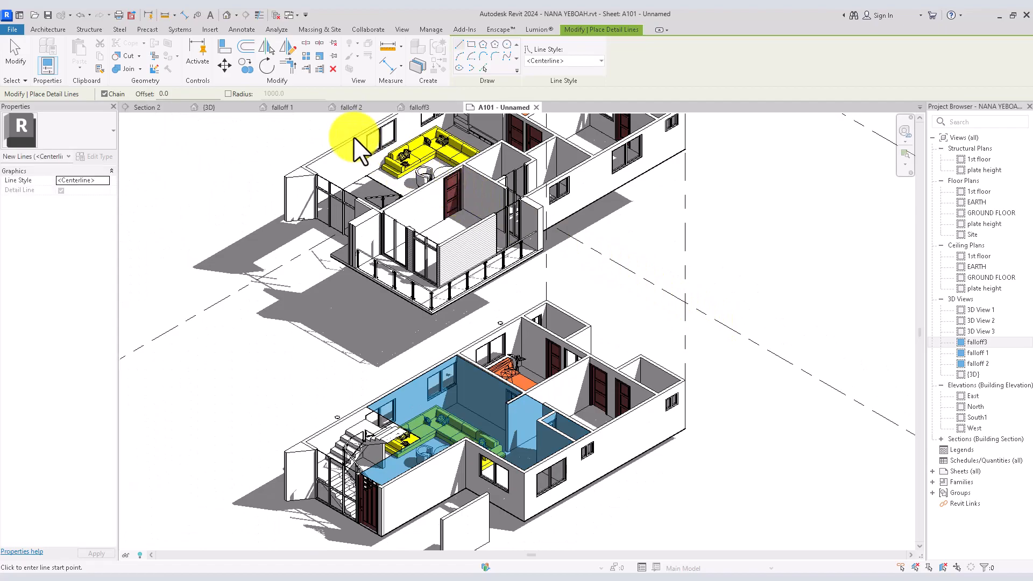
scroll(354, 136, "up", 4)
scroll(353, 137, "down", 5)
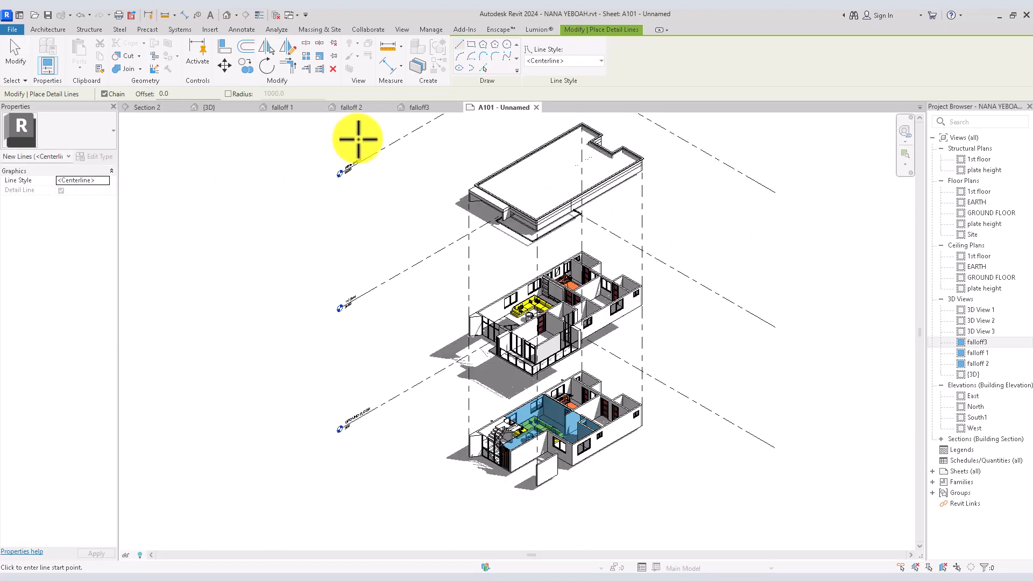
scroll(526, 223, "down", 3)
scroll(624, 280, "up", 1)
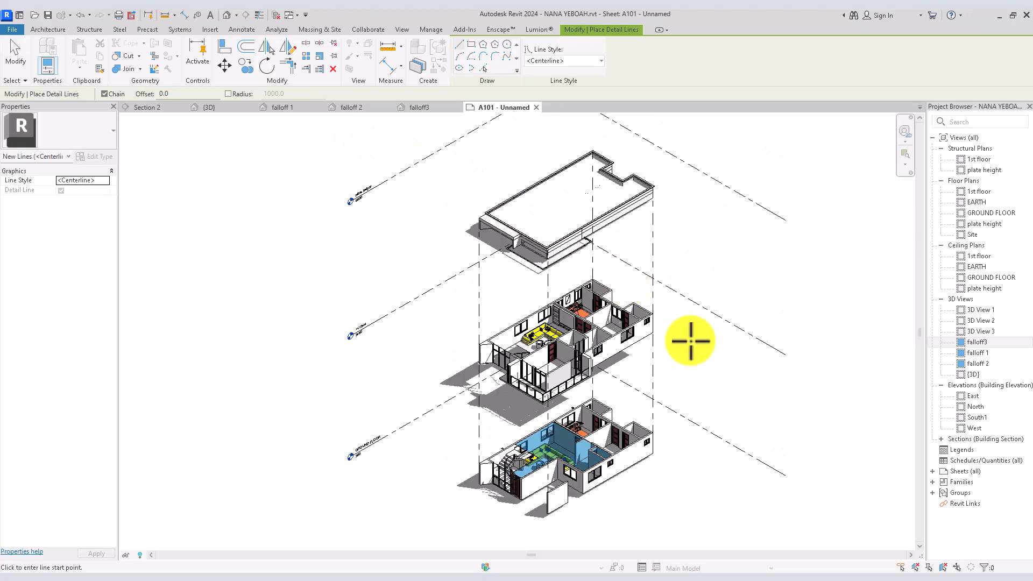
scroll(690, 340, "down", 1)
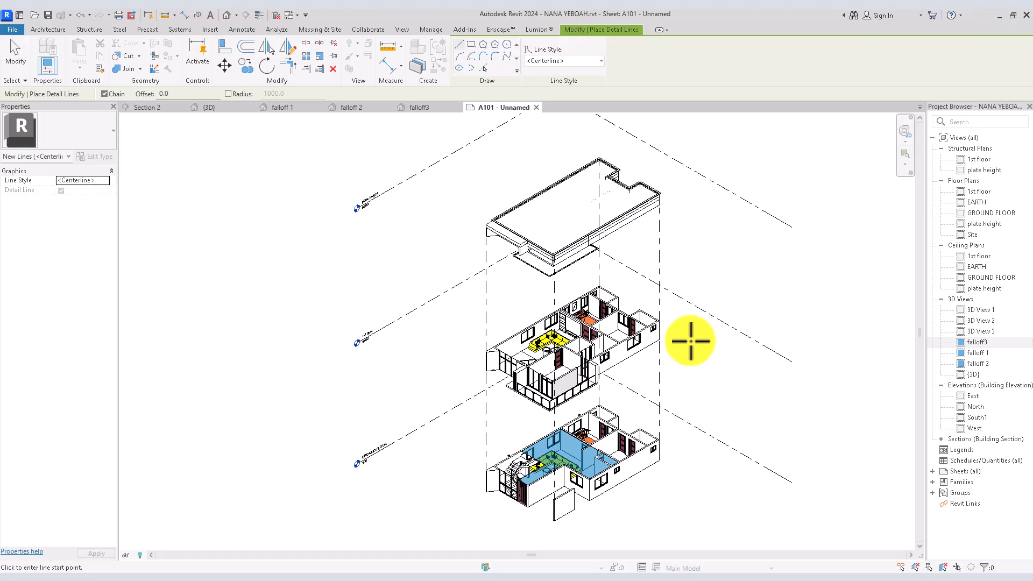
scroll(652, 280, "up", 1)
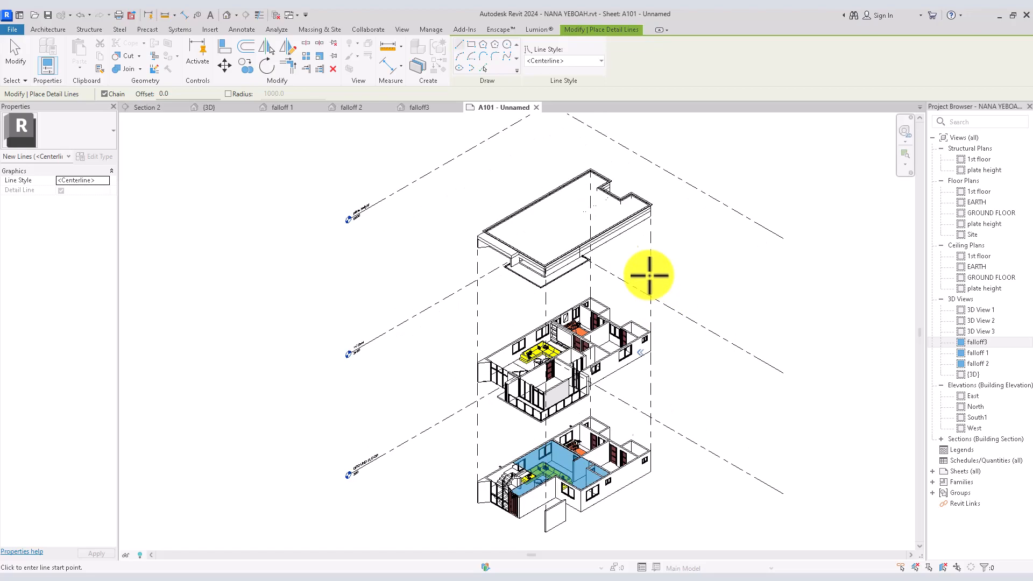
scroll(537, 350, "down", 2)
scroll(537, 351, "up", 2)
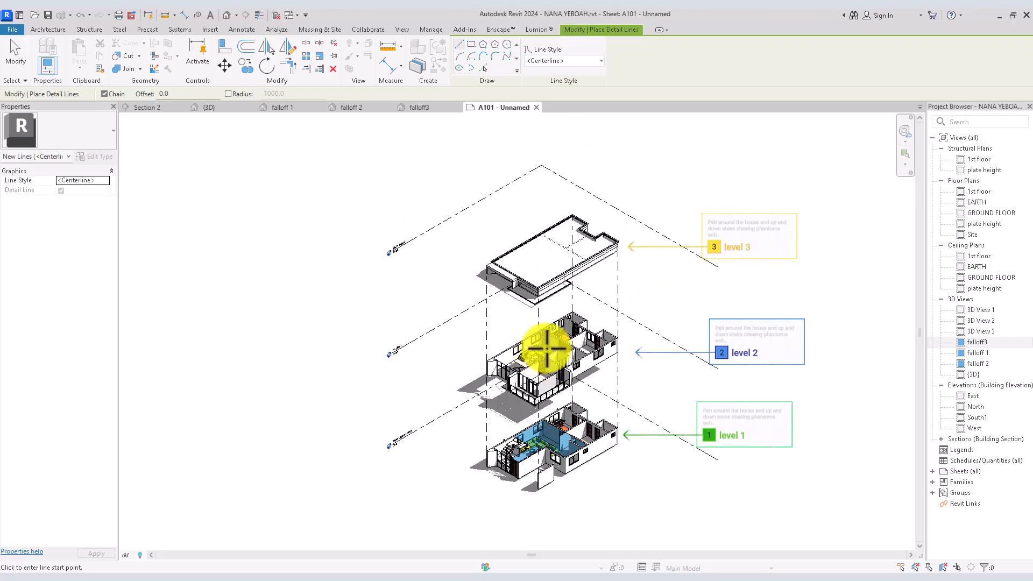